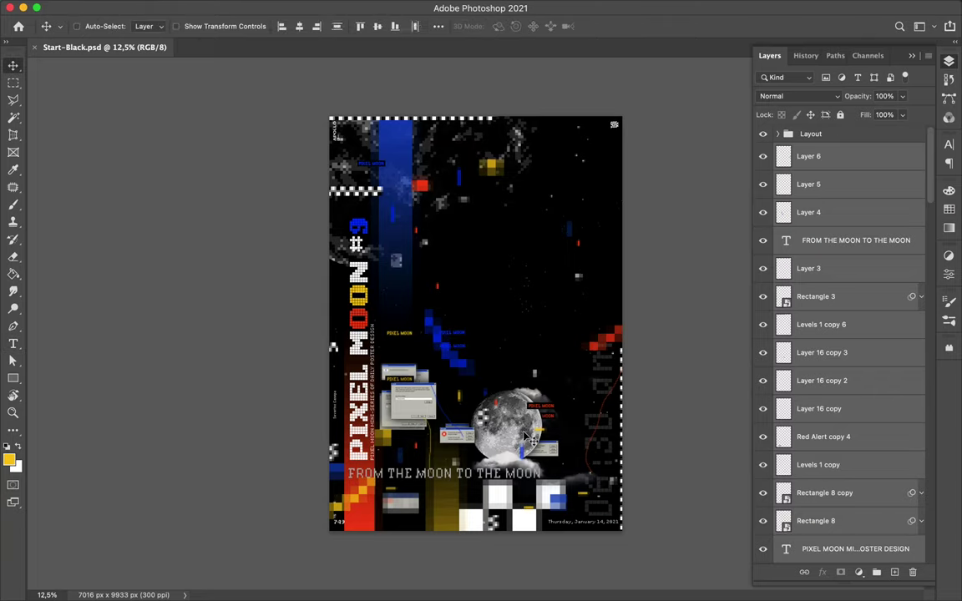
# Step: Move the moon to the upper right, shift the mosaic moon lower, and select the title's 9
pyautogui.moveTo(521, 422); pyautogui.dragTo(531, 237)
pyautogui.moveTo(549, 331)
pyautogui.mouseDown()
pyautogui.moveTo(455, 338)
pyautogui.moveTo(457, 561)
pyautogui.mouseUp()
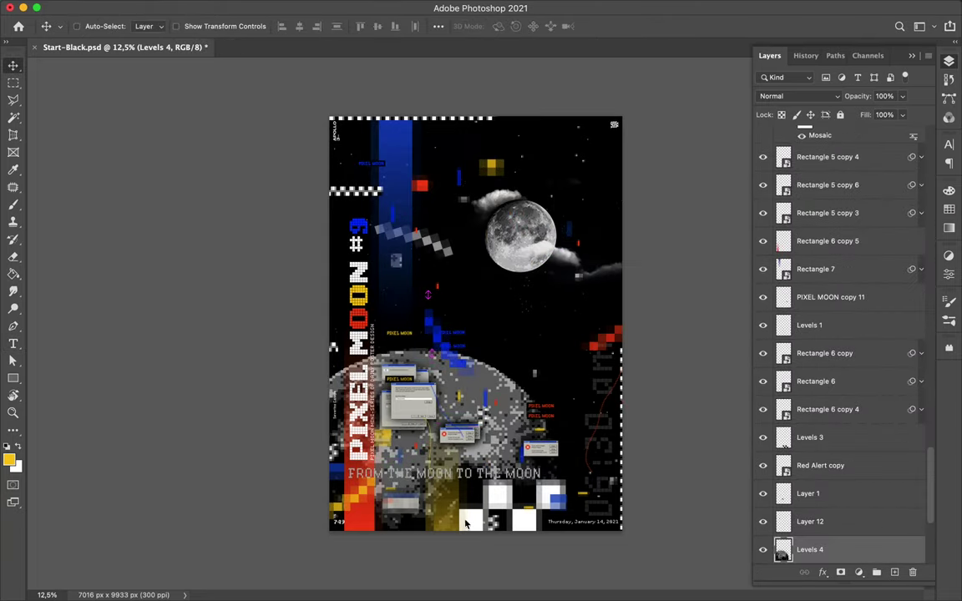
pyautogui.doubleClick(359, 221)
# Step: Change the title number to 10 and recolour its letters from the Swatches panel
pyautogui.write('10')
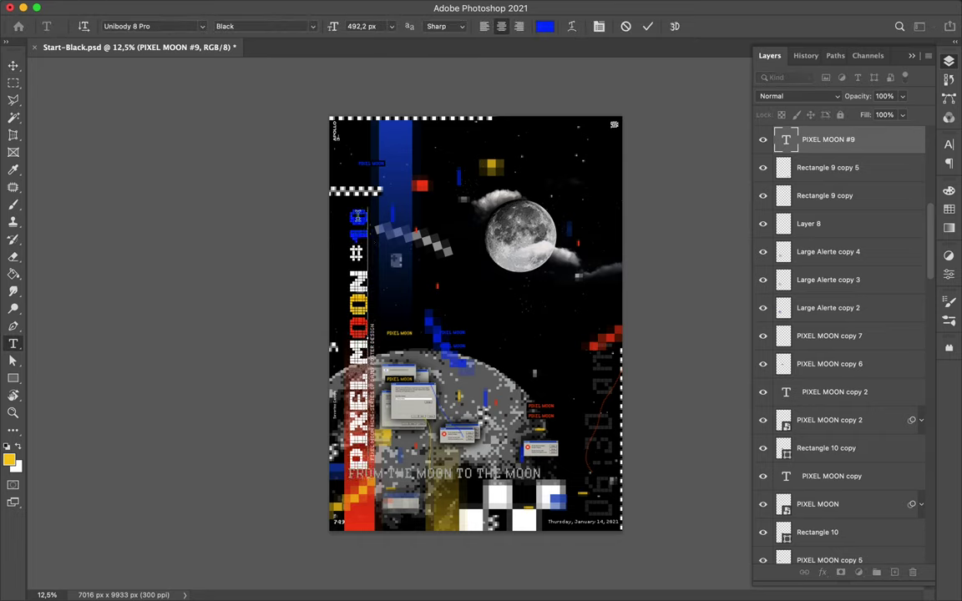
pyautogui.click(948, 209)
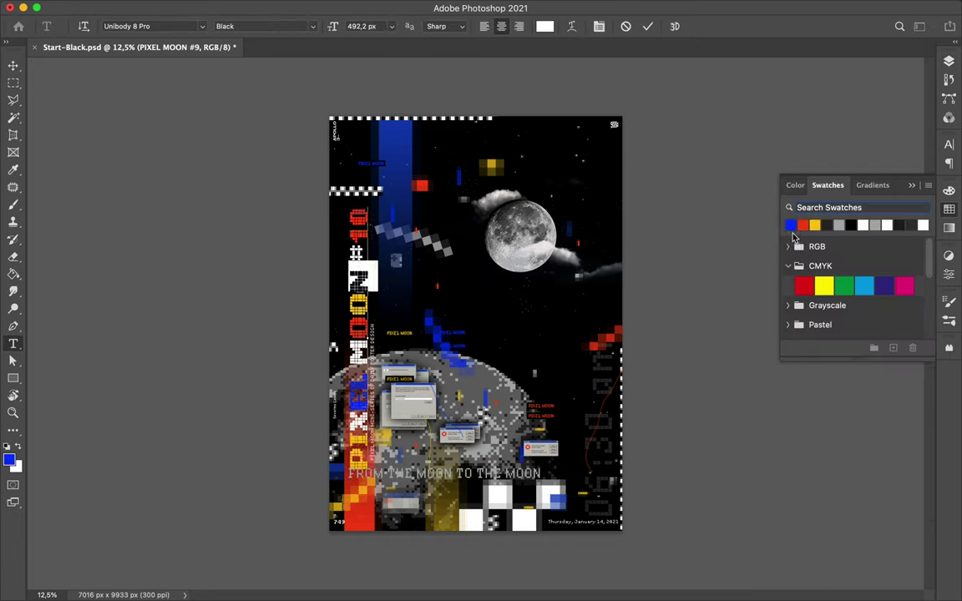
pyautogui.press('Escape')
# Step: Rotate the PIXEL MOON #10 title 90° to horizontal and drag it to the bottom
pyautogui.press('v')
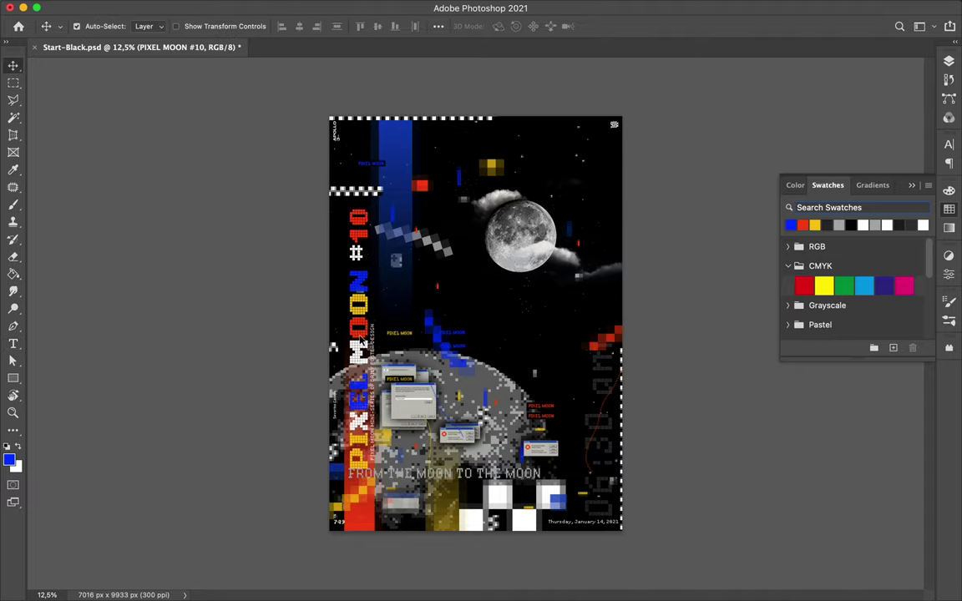
pyautogui.hotkey('ctrl', 't')
pyautogui.moveTo(484, 275)
pyautogui.mouseDown()
pyautogui.moveTo(512, 336)
pyautogui.moveTo(550, 331)
pyautogui.moveTo(544, 451)
pyautogui.mouseUp()
pyautogui.press('Return')
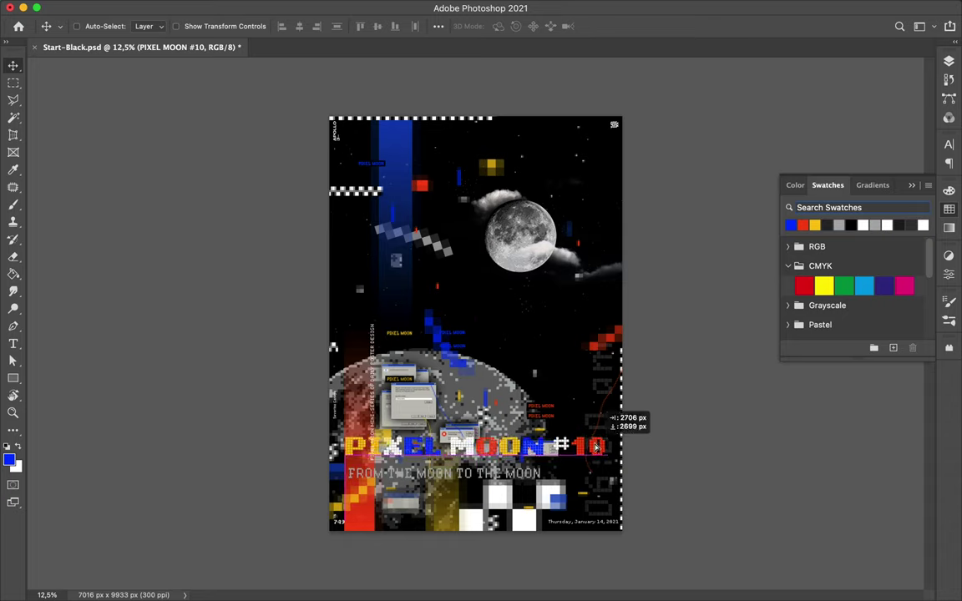
pyautogui.moveTo(573, 367); pyautogui.dragTo(457, 392)
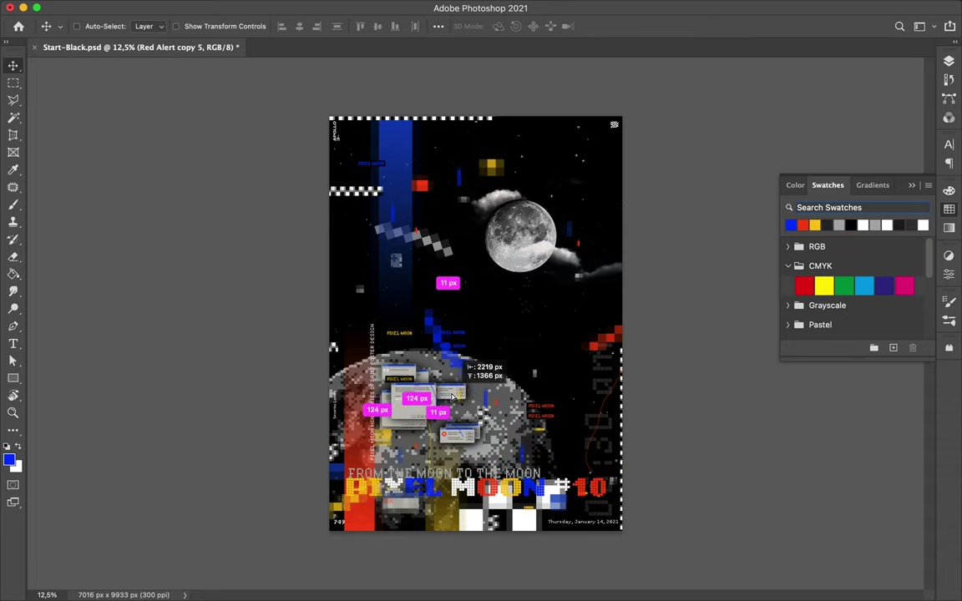
# Step: Raise the red bar and move Levels 4 and Rectangle 6 copy 5 just above Background
pyautogui.scroll(2, 207, 460)
pyautogui.moveTo(396, 413); pyautogui.dragTo(396, 241)
pyautogui.click(948, 63)
pyautogui.scroll(-5, 826, 376)
pyautogui.scroll(-5, 826, 376)
pyautogui.doubleClick(809, 353)
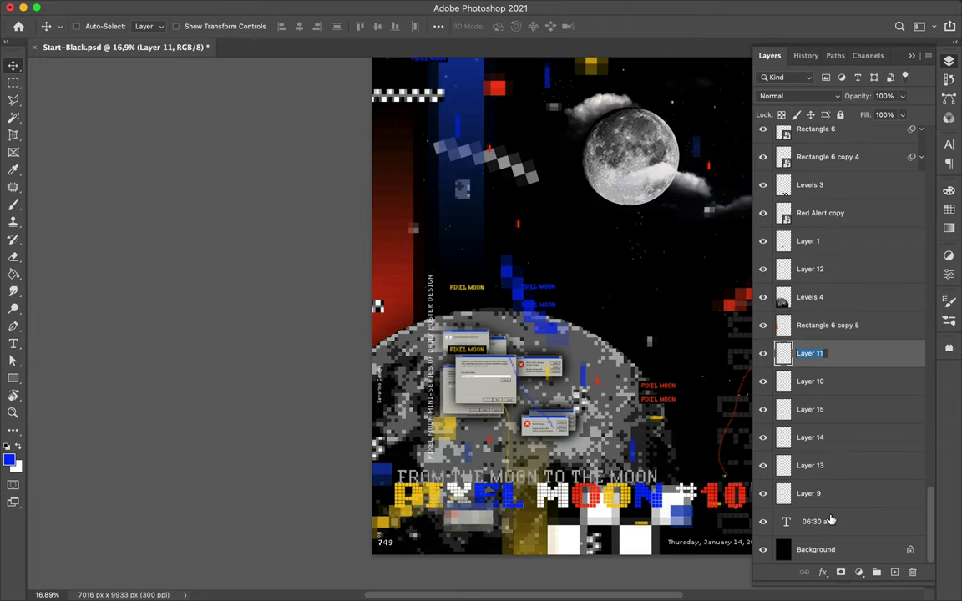
pyautogui.click(827, 324)
pyautogui.keyDown('shift'); pyautogui.click(842, 299); pyautogui.keyUp('shift')
pyautogui.moveTo(841, 299); pyautogui.dragTo(834, 535)
pyautogui.click(809, 493)
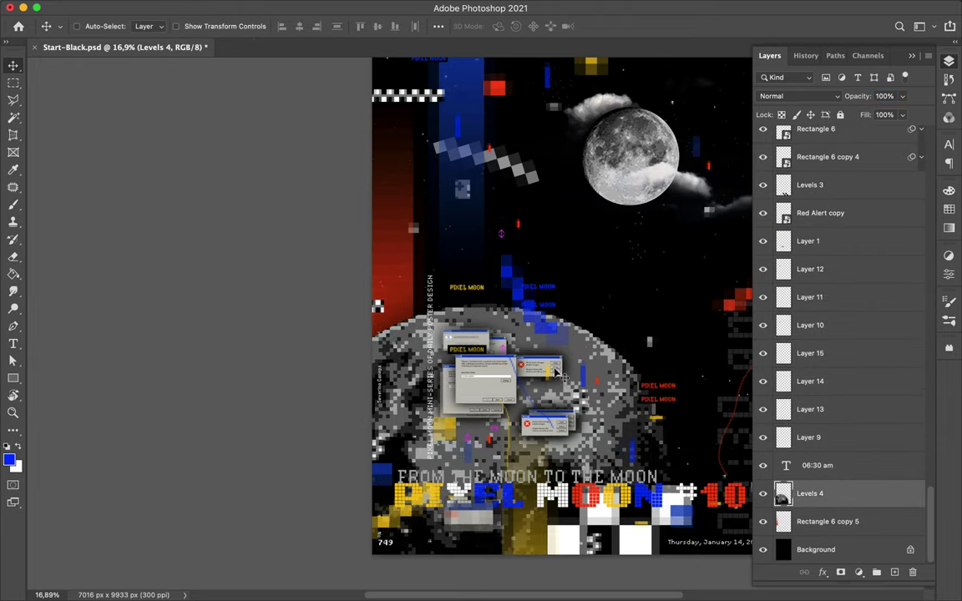
# Step: Rearrange the alert windows over the grey moon and send Large Alerte copy 4 lower in the stack
pyautogui.moveTo(557, 373); pyautogui.dragTo(643, 305)
pyautogui.moveTo(480, 384); pyautogui.dragTo(466, 266)
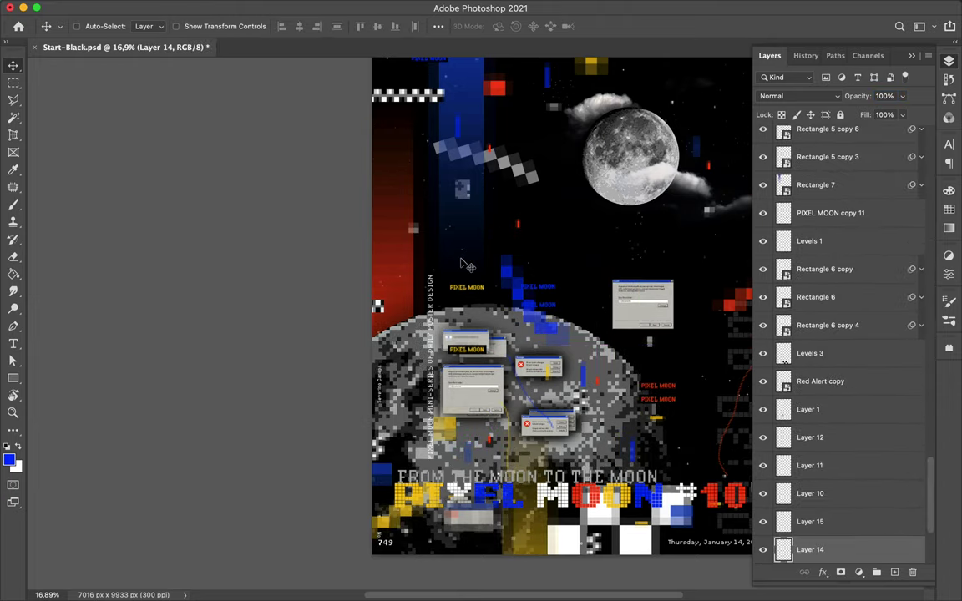
pyautogui.moveTo(642, 304); pyautogui.dragTo(639, 379)
pyautogui.scroll(-3, 834, 376)
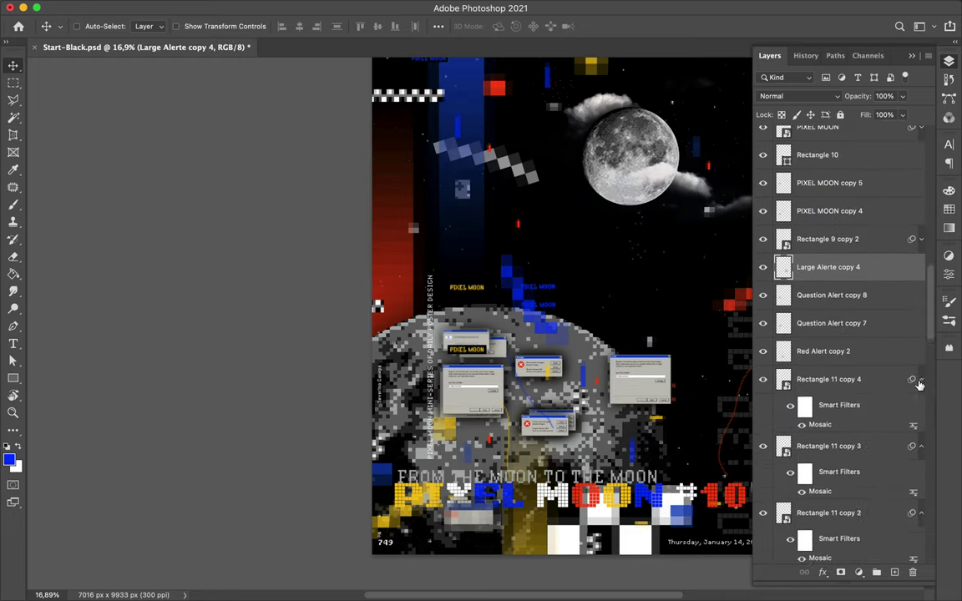
pyautogui.moveTo(826, 266); pyautogui.dragTo(801, 501)
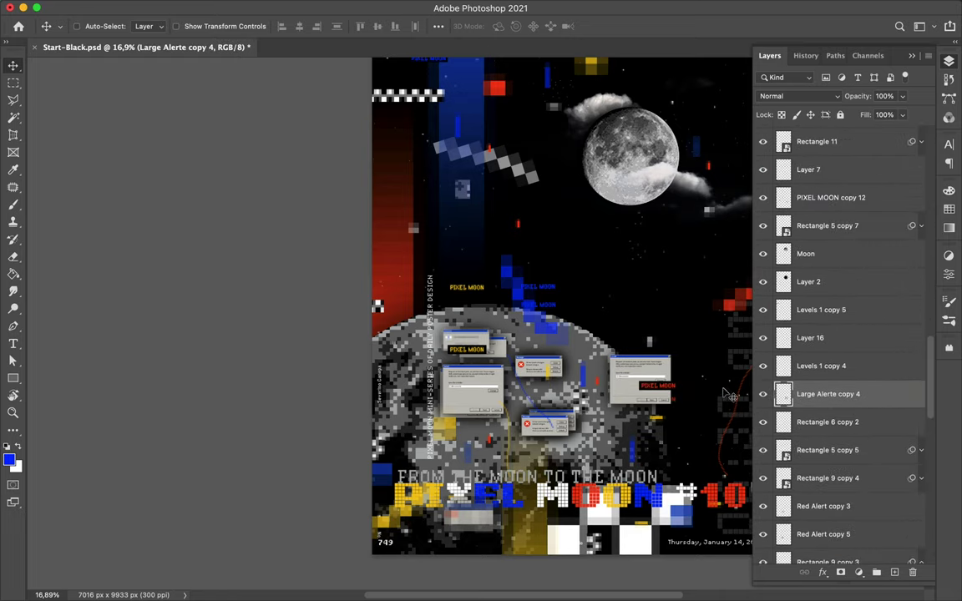
pyautogui.press('super+bracketleft')
pyautogui.moveTo(641, 375); pyautogui.dragTo(607, 391)
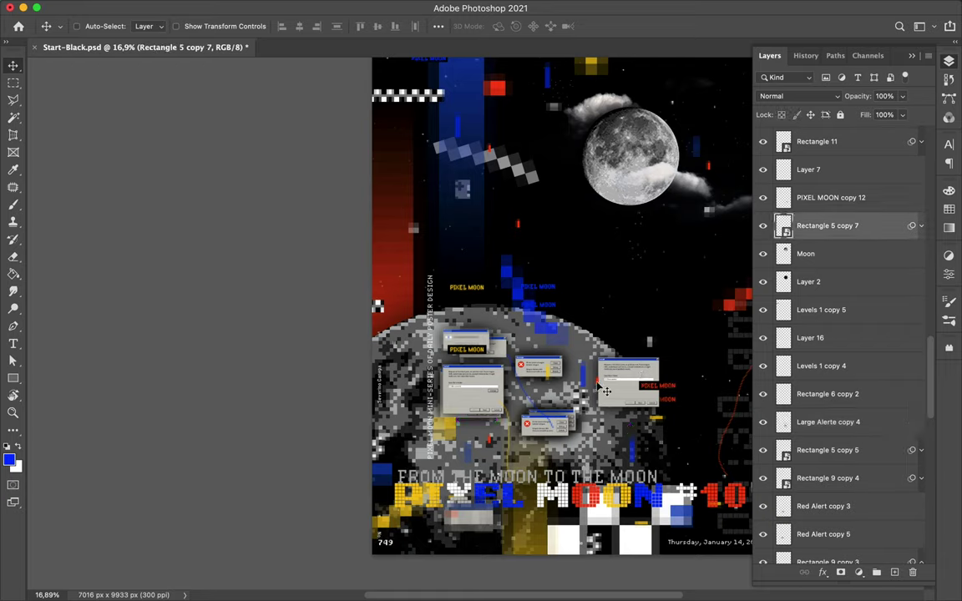
# Step: Move the white pixel squares around the top moon and raise the blue pixel strip
pyautogui.moveTo(568, 534); pyautogui.dragTo(645, 86)
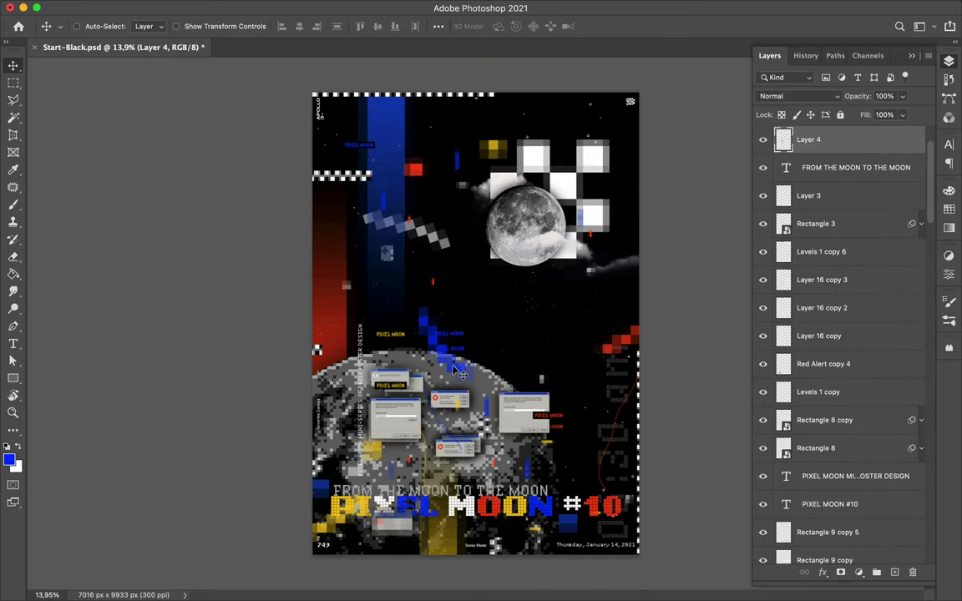
pyautogui.moveTo(461, 373); pyautogui.dragTo(462, 275)
pyautogui.hotkey('ctrl', 't')
# Step: Move the grey pixel trail to the moon's upper left and place the red trail near it
pyautogui.moveTo(424, 199)
pyautogui.mouseDown()
pyautogui.moveTo(499, 156)
pyautogui.moveTo(488, 99)
pyautogui.mouseUp()
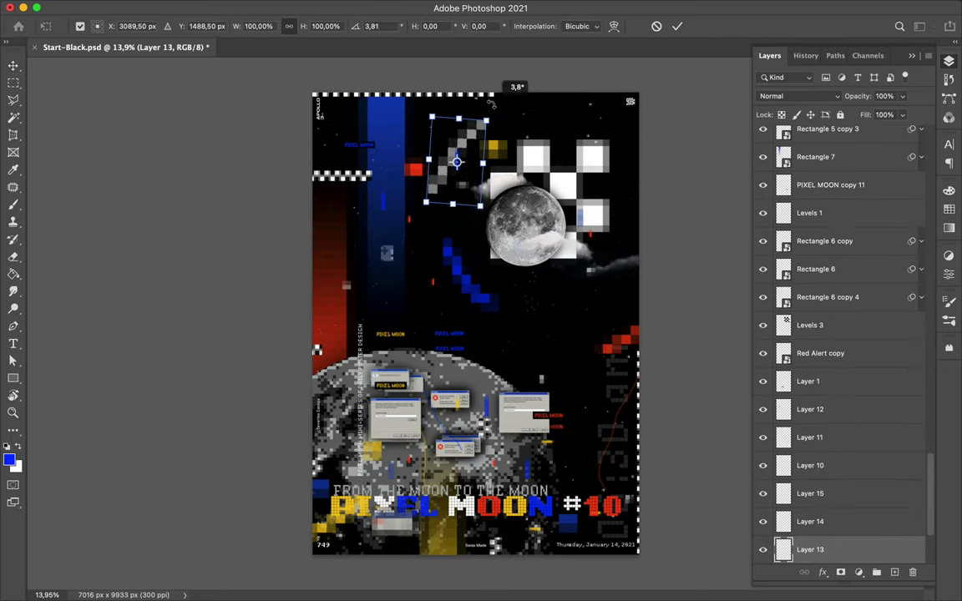
pyautogui.press('Escape')
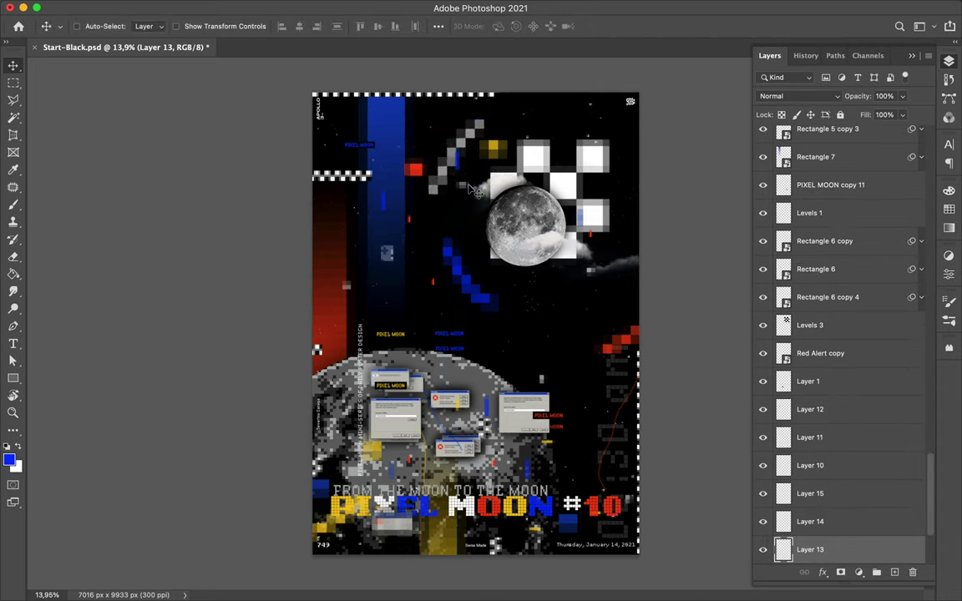
pyautogui.moveTo(445, 163); pyautogui.dragTo(469, 172)
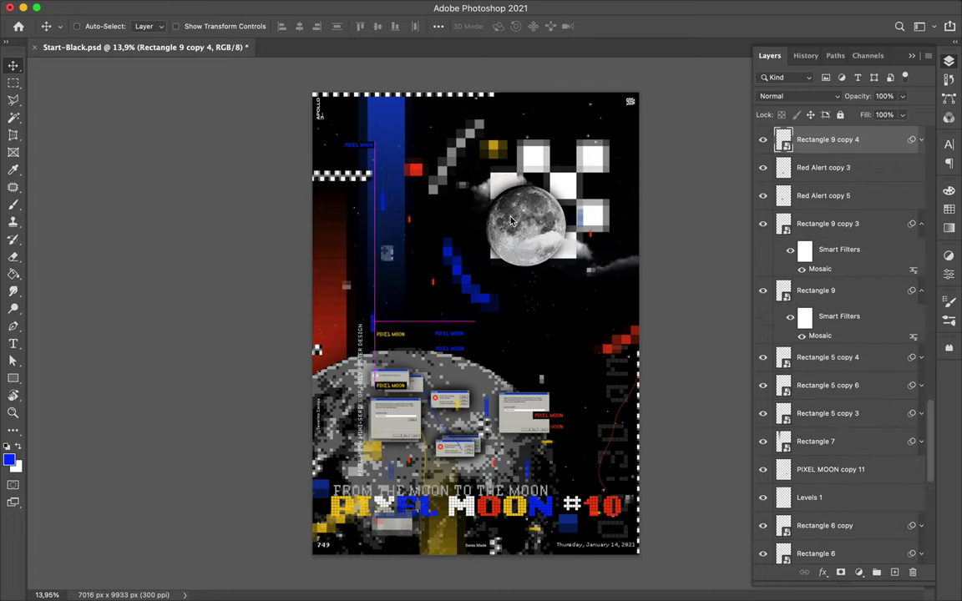
pyautogui.moveTo(618, 341); pyautogui.dragTo(548, 289)
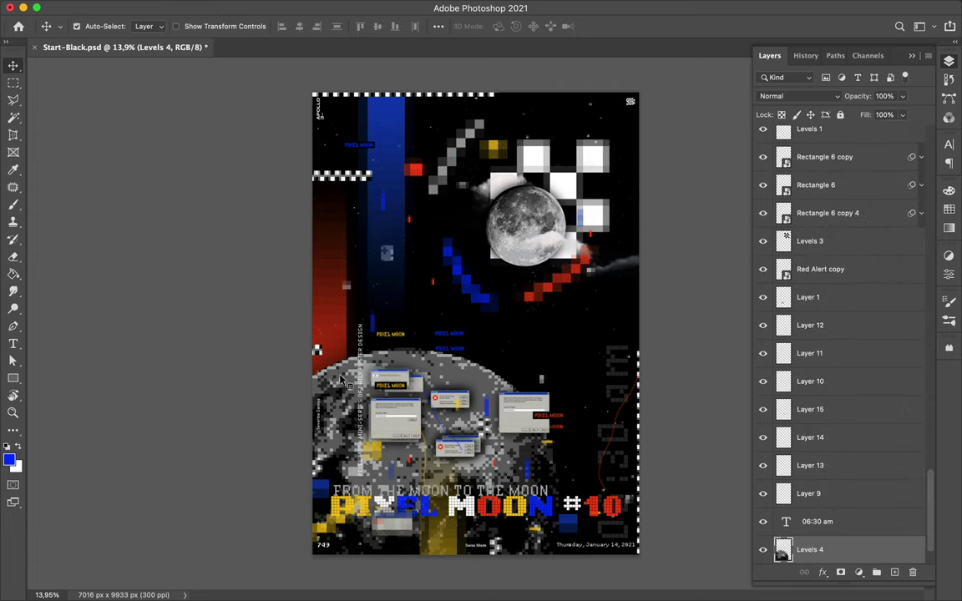
# Step: Rotate the yellow trail beside the white squares and nudge the red trail closer to the moon
pyautogui.hotkey('ctrl', 'z')
pyautogui.hotkey('ctrl', 't')
pyautogui.moveTo(603, 158); pyautogui.dragTo(442, 197)
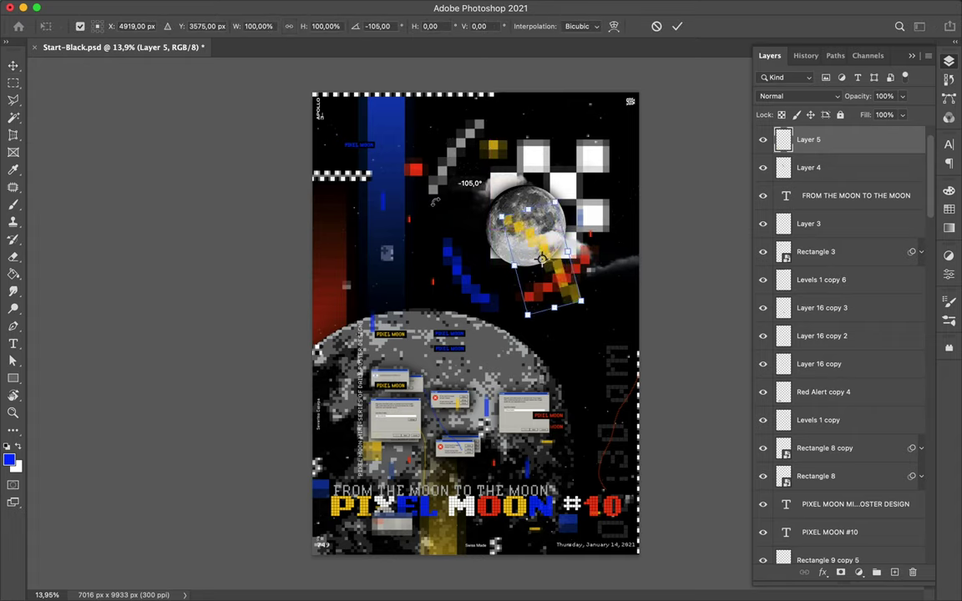
pyautogui.press('Return')
pyautogui.moveTo(543, 251); pyautogui.dragTo(576, 150)
pyautogui.hotkey('ctrl', 't')
pyautogui.moveTo(618, 84); pyautogui.dragTo(575, 126)
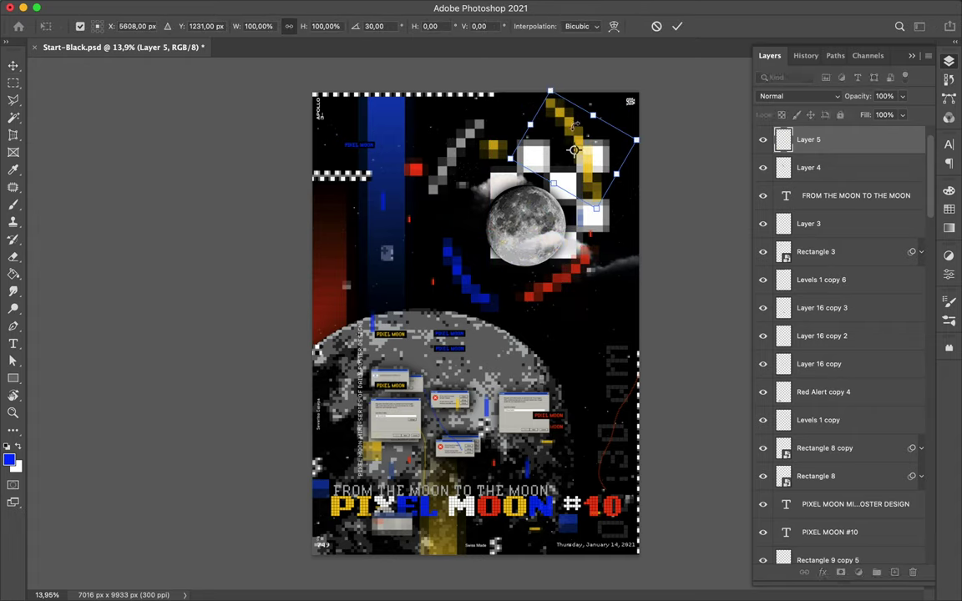
pyautogui.press('Escape')
pyautogui.moveTo(528, 287); pyautogui.dragTo(549, 301)
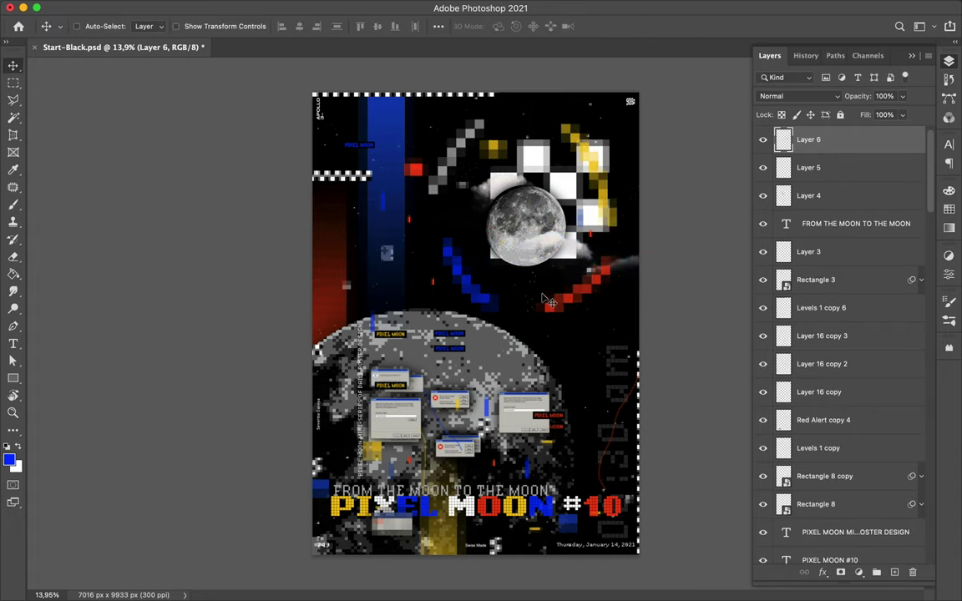
# Step: Drag the blue Rectangle 7 strip behind the top moon and the yellow Rectangle 6 copy 4 strip to the lower right
pyautogui.moveTo(467, 497); pyautogui.dragTo(469, 490)
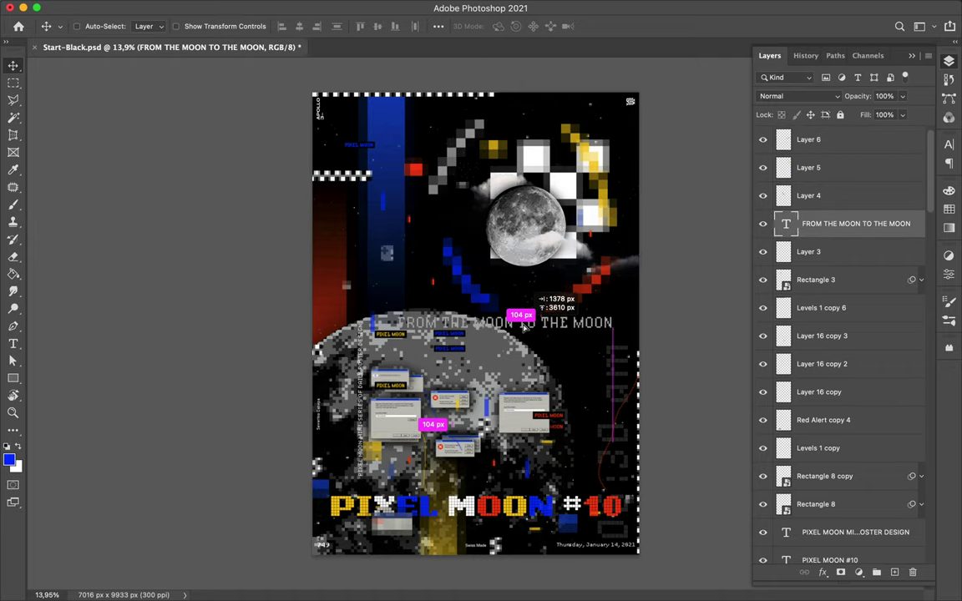
pyautogui.click(551, 494)
pyautogui.moveTo(388, 130); pyautogui.dragTo(535, 130)
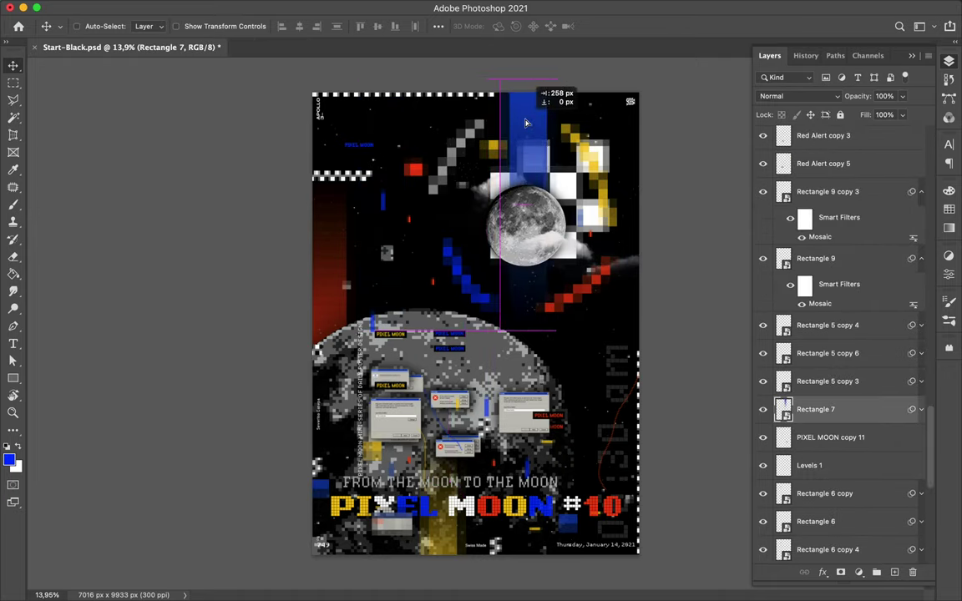
pyautogui.moveTo(450, 438); pyautogui.dragTo(568, 438)
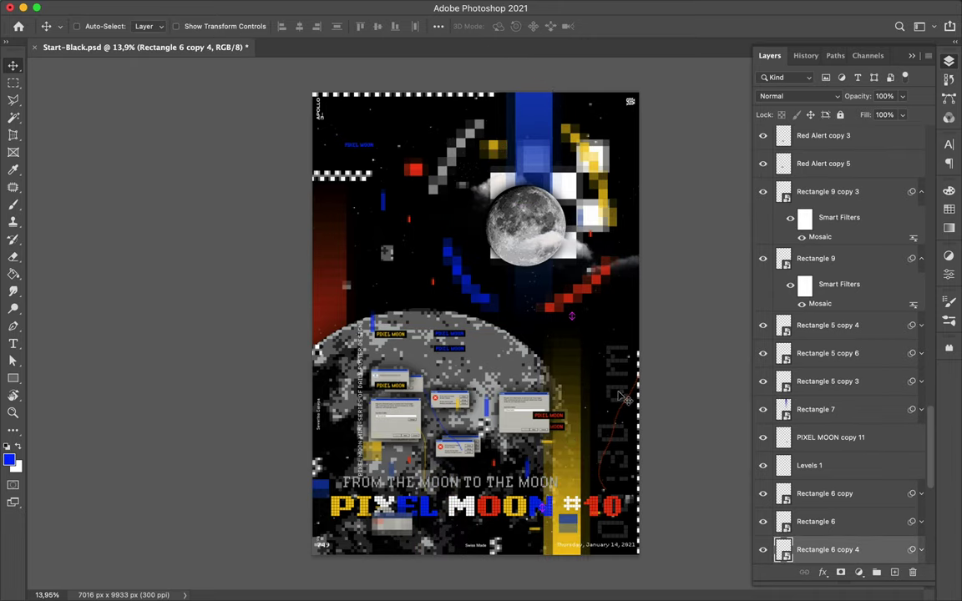
pyautogui.click(672, 9)
# Step: Edit the time text to 06:04 am, colour it light grey, and move it to the right edge
pyautogui.click(713, 57)
pyautogui.press('t')
pyautogui.click(592, 321)
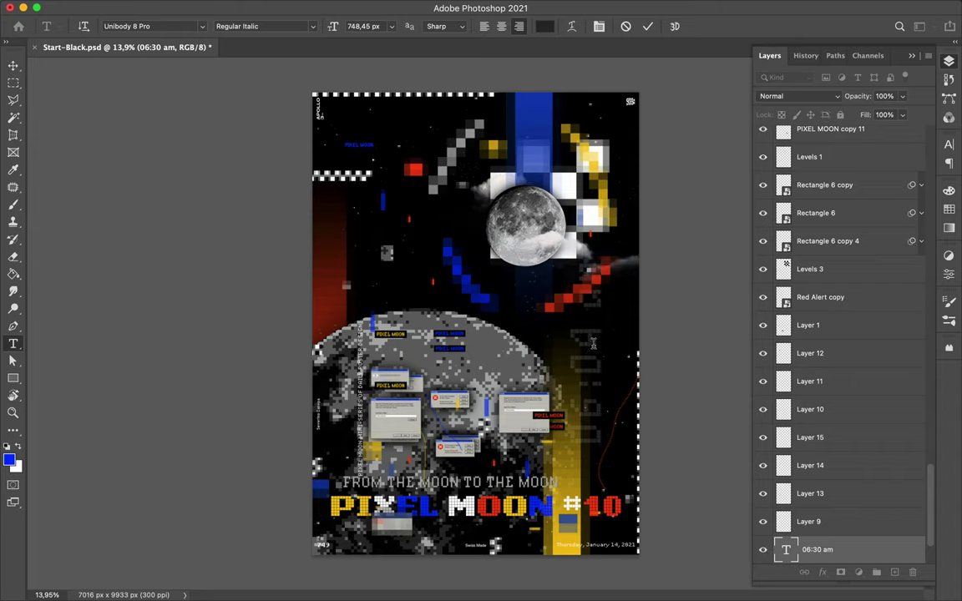
pyautogui.press('v')
pyautogui.moveTo(592, 342); pyautogui.dragTo(369, 123)
pyautogui.click(948, 209)
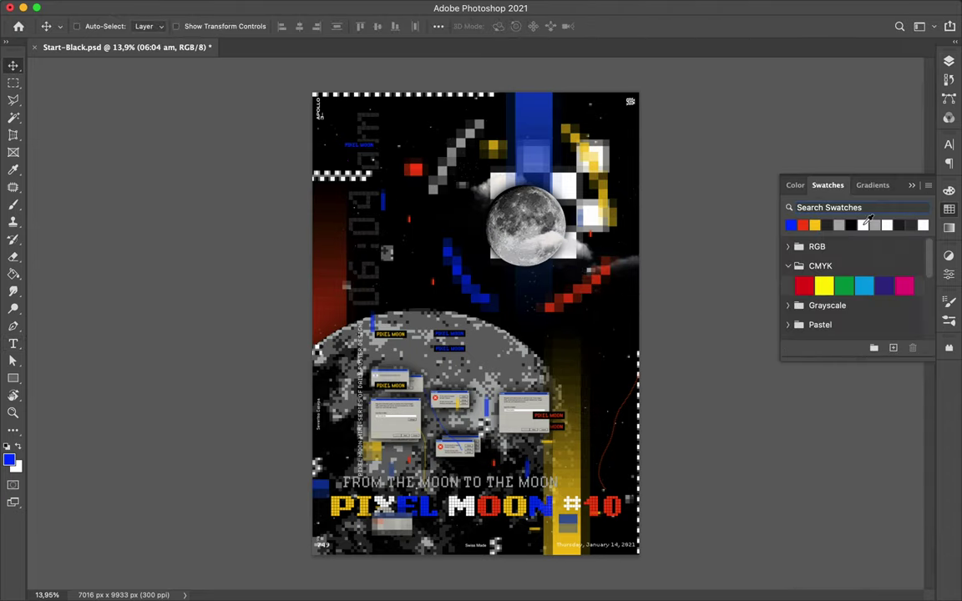
pyautogui.moveTo(371, 241); pyautogui.dragTo(609, 415)
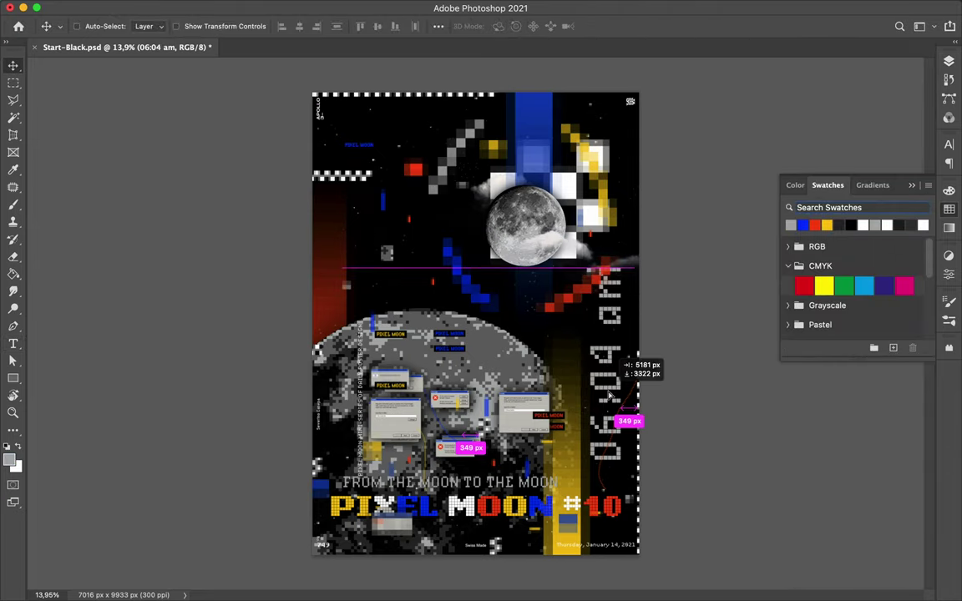
pyautogui.click(621, 411)
pyautogui.press('Return')
pyautogui.scroll(2, 635, 400)
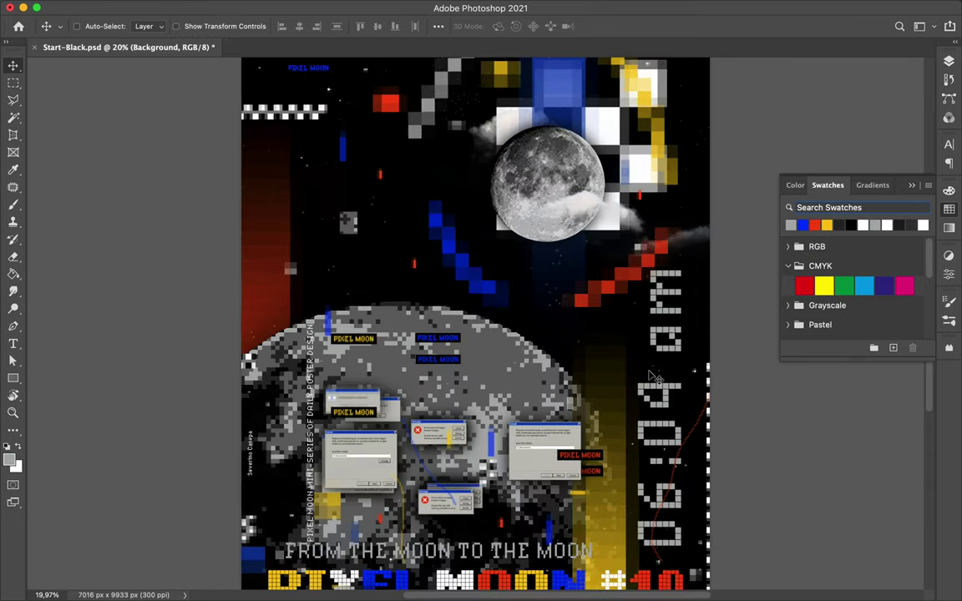
# Step: Drag the thin wavy line layers up under the top moon, then edit the time text's tracking in Character settings
pyautogui.scroll(3, 673, 382)
pyautogui.click(678, 365)
pyautogui.press('Return')
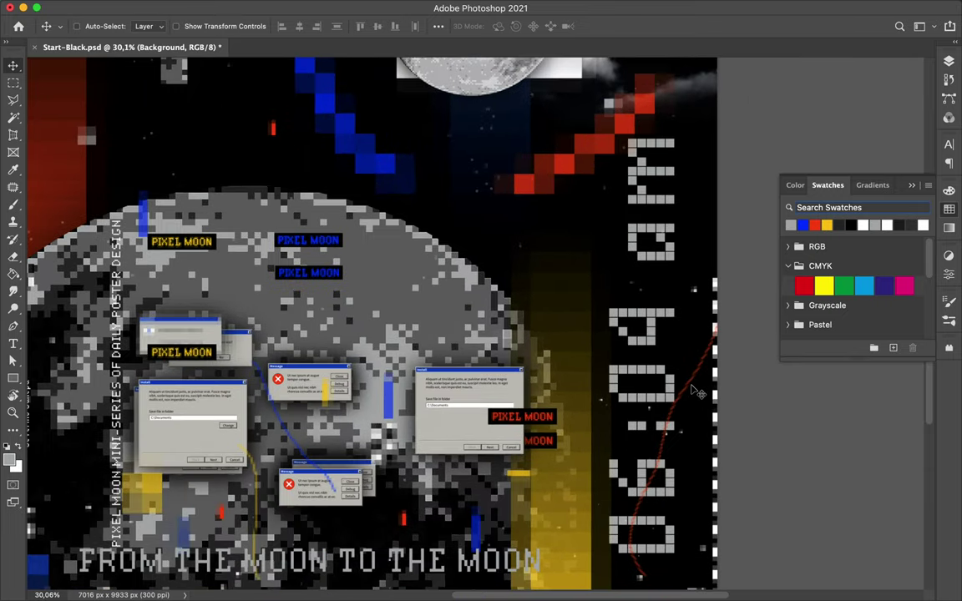
pyautogui.scroll(2, 630, 352)
pyautogui.scroll(-4, 591, 351)
pyautogui.moveTo(587, 360); pyautogui.dragTo(455, 167)
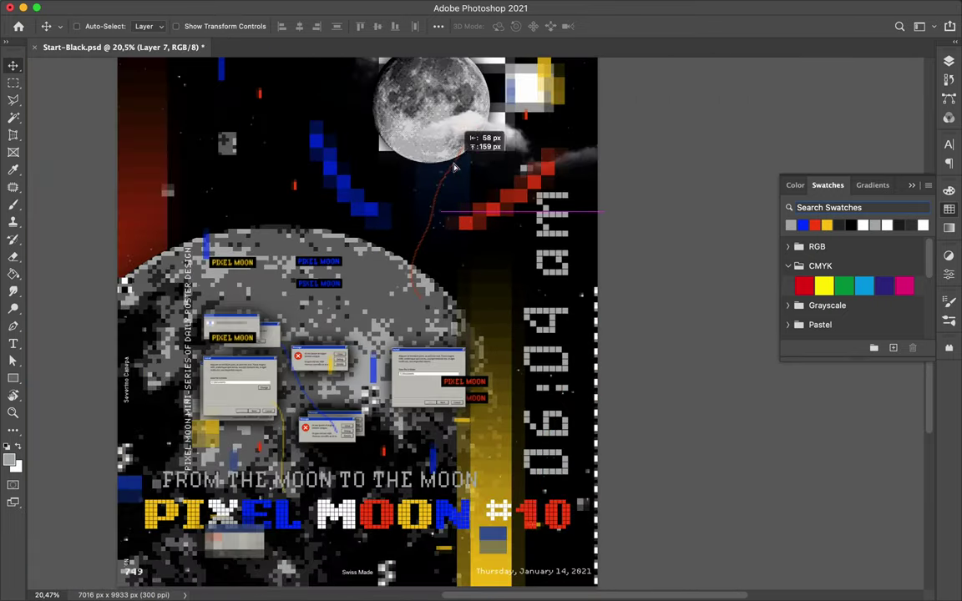
pyautogui.moveTo(291, 433); pyautogui.dragTo(325, 391)
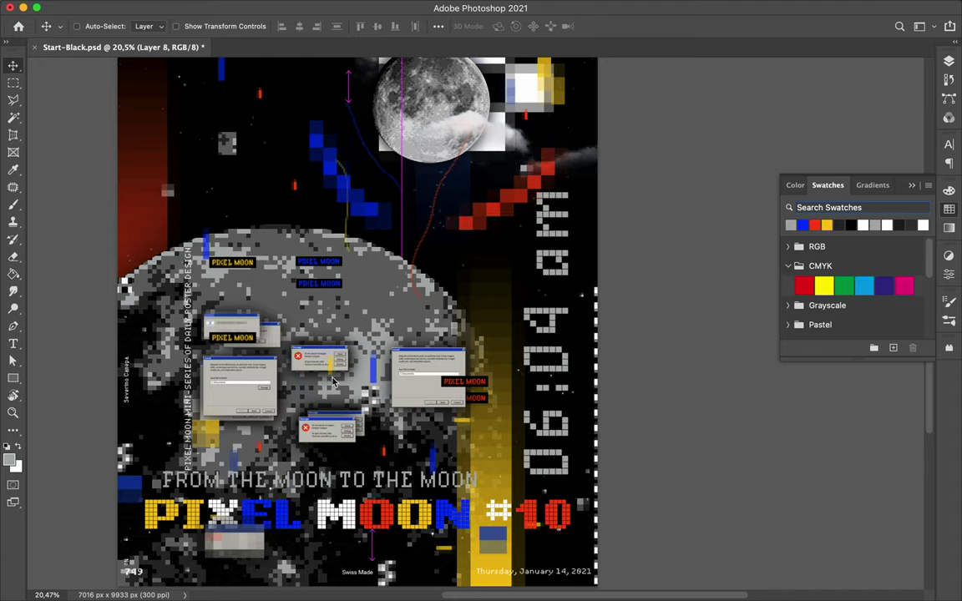
pyautogui.moveTo(341, 132); pyautogui.dragTo(342, 105)
pyautogui.moveTo(384, 381); pyautogui.dragTo(386, 318)
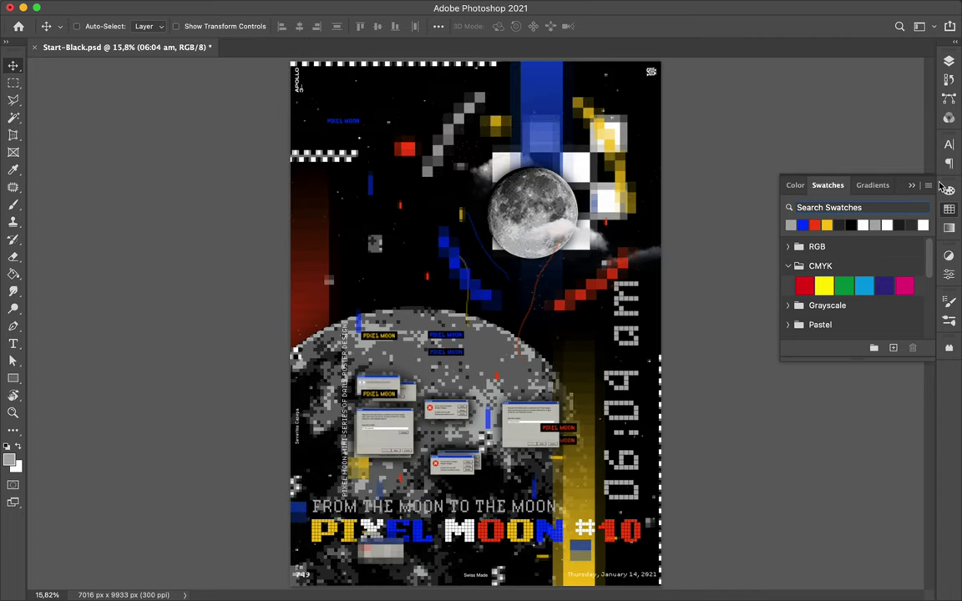
pyautogui.click(949, 144)
pyautogui.click(889, 193)
# Step: Set the time text's tracking to -40 and shift the vertical mini-series caption right
pyautogui.write('0')
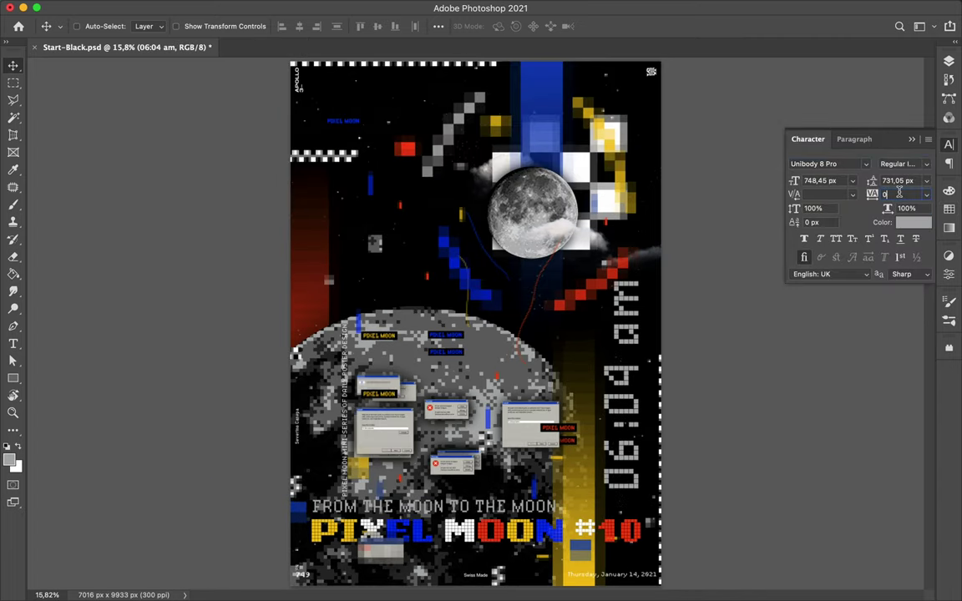
pyautogui.press('Down')
pyautogui.press('Down')
pyautogui.click(673, 8)
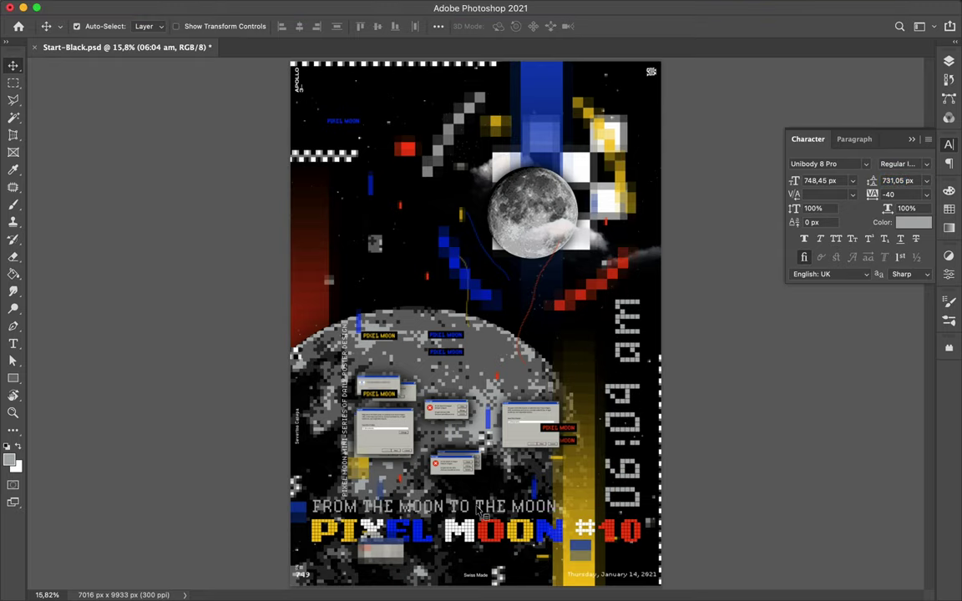
pyautogui.moveTo(344, 451); pyautogui.dragTo(603, 458)
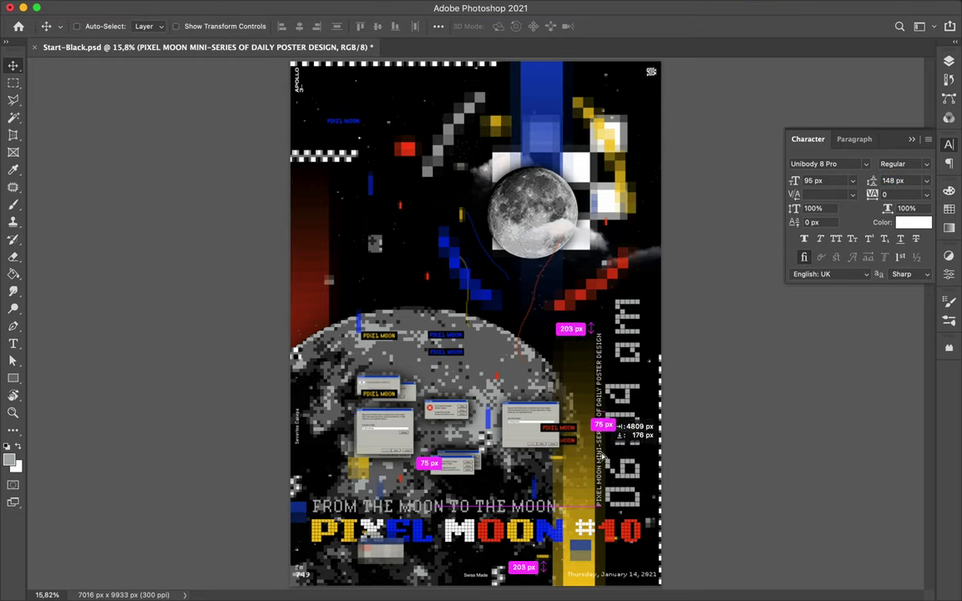
# Step: Rotate the 06:04 am text back to horizontal at 0° and select the grey pixel moon layer
pyautogui.click(635, 448)
pyautogui.hotkey('ctrl', 't')
pyautogui.moveTo(659, 342)
pyautogui.mouseDown()
pyautogui.moveTo(670, 416)
pyautogui.moveTo(428, 321)
pyautogui.moveTo(424, 298)
pyautogui.moveTo(477, 315)
pyautogui.mouseUp()
pyautogui.press('Return')
pyautogui.click(948, 63)
pyautogui.keyDown('ctrl'); pyautogui.click(496, 352); pyautogui.keyUp('ctrl')
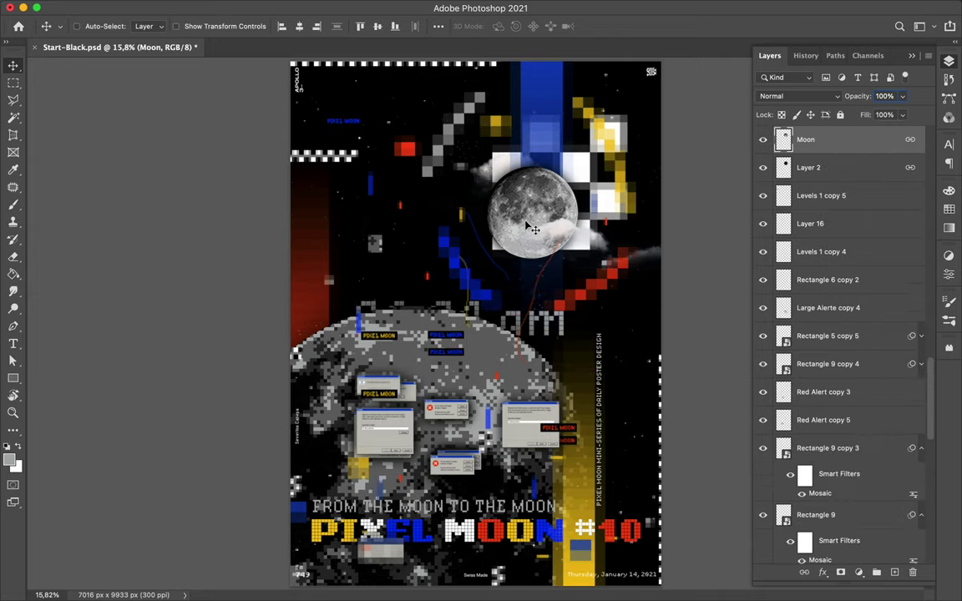
# Step: Move the grey pixel moon left and shift the 06:04 am text to the top left
pyautogui.moveTo(498, 352); pyautogui.dragTo(428, 359)
pyautogui.moveTo(468, 308)
pyautogui.mouseDown()
pyautogui.moveTo(356, 123)
pyautogui.moveTo(354, 200)
pyautogui.mouseUp()
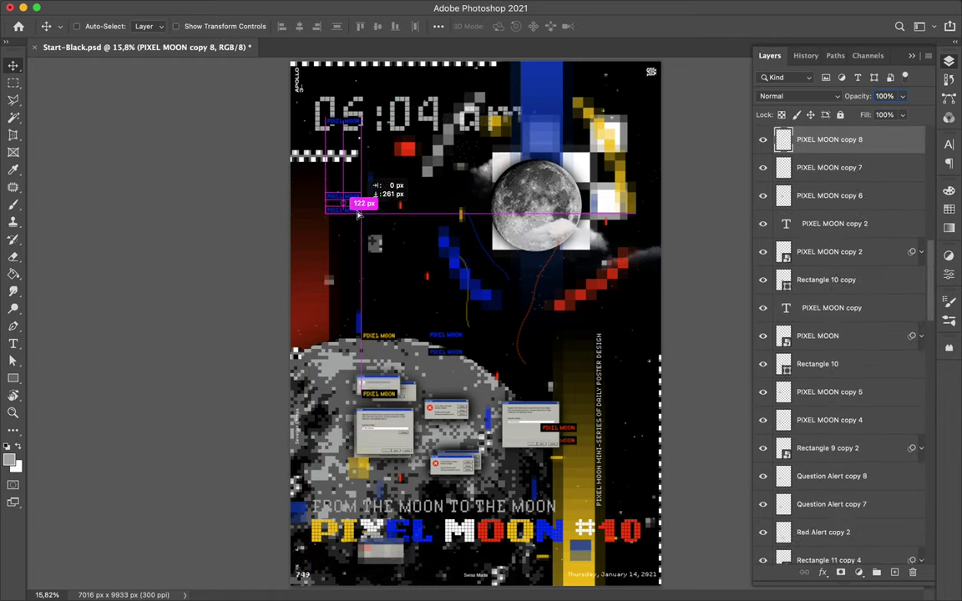
pyautogui.keyDown('ctrl'); pyautogui.click(487, 355); pyautogui.keyUp('ctrl')
pyautogui.hotkey('ctrl', 't')
pyautogui.press('Return')
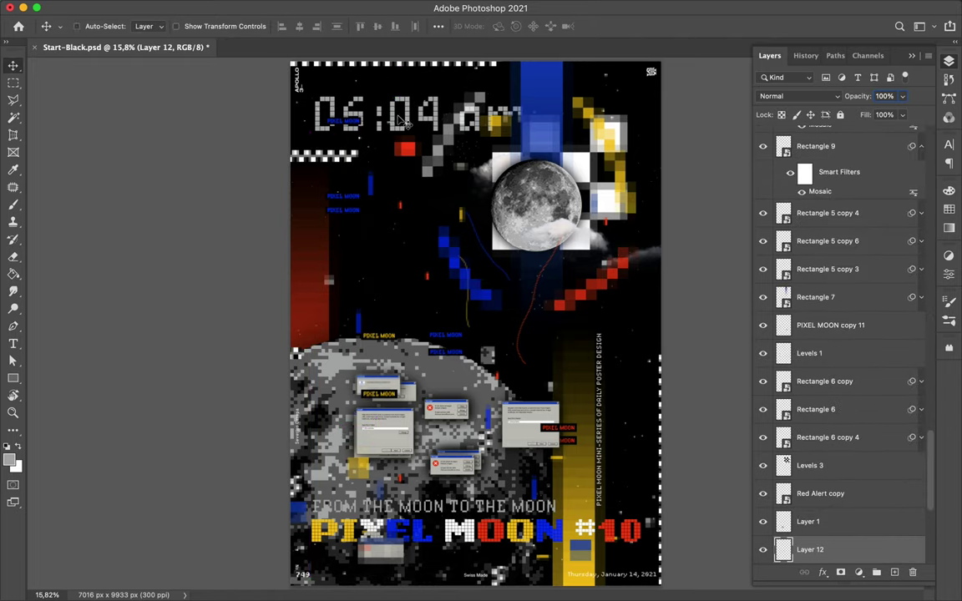
# Step: Scale 06:04 am to 58.82%, place it above the yellow strip, and raise the title
pyautogui.keyDown('ctrl'); pyautogui.click(358, 113); pyautogui.keyUp('ctrl')
pyautogui.hotkey('ctrl', 't')
pyautogui.moveTo(300, 133); pyautogui.dragTo(386, 150)
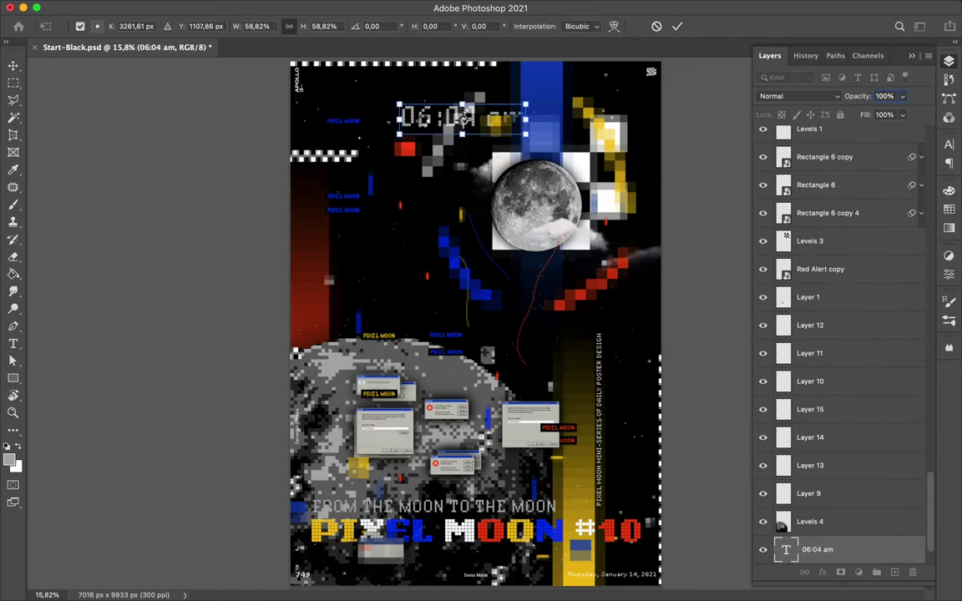
pyautogui.press('Return')
pyautogui.moveTo(430, 123); pyautogui.dragTo(538, 371)
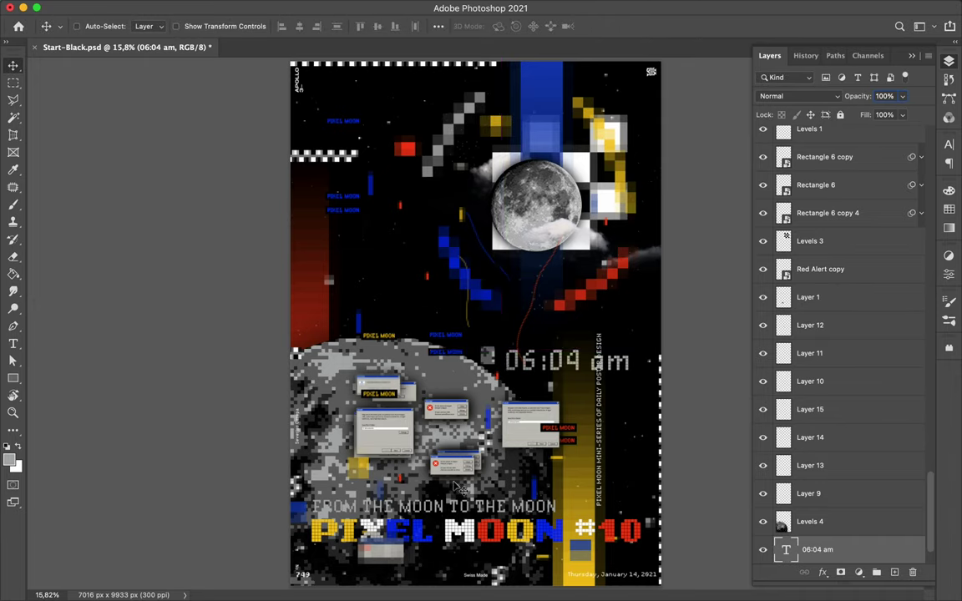
pyautogui.moveTo(495, 535); pyautogui.dragTo(495, 324)
# Step: Rotate the 06:04 am text -90° to vertical and move it along the right edge
pyautogui.keyDown('ctrl'); pyautogui.click(565, 300); pyautogui.keyUp('ctrl')
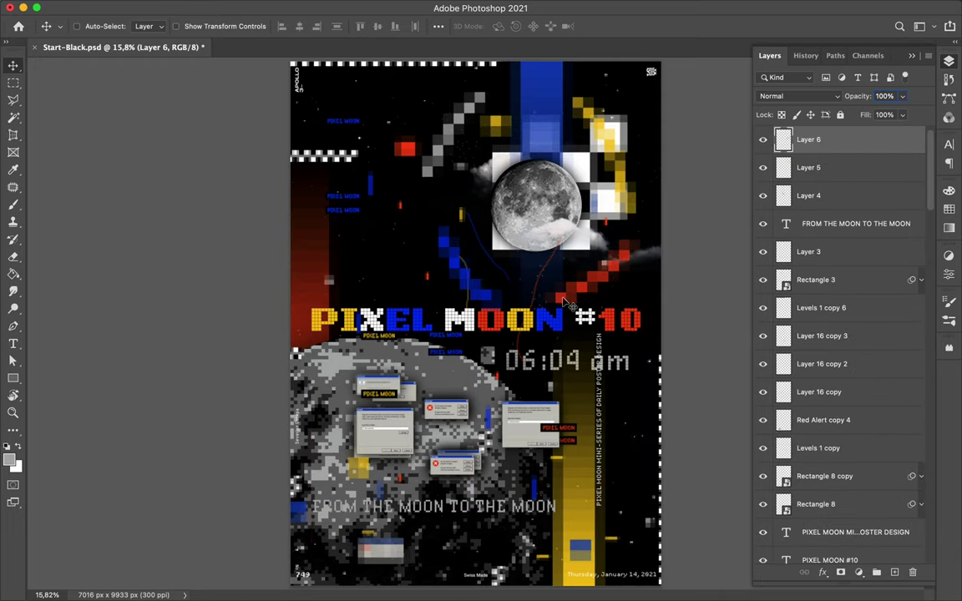
pyautogui.keyDown('ctrl'); pyautogui.click(499, 322); pyautogui.keyUp('ctrl')
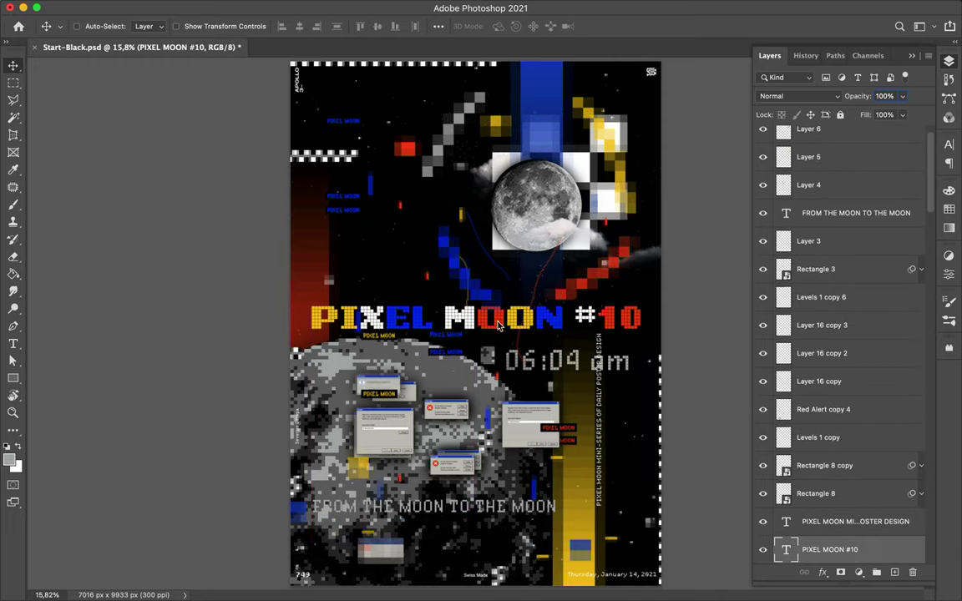
pyautogui.keyDown('ctrl'); pyautogui.click(535, 362); pyautogui.keyUp('ctrl')
pyautogui.hotkey('ctrl', 't')
pyautogui.moveTo(554, 332); pyautogui.dragTo(538, 373)
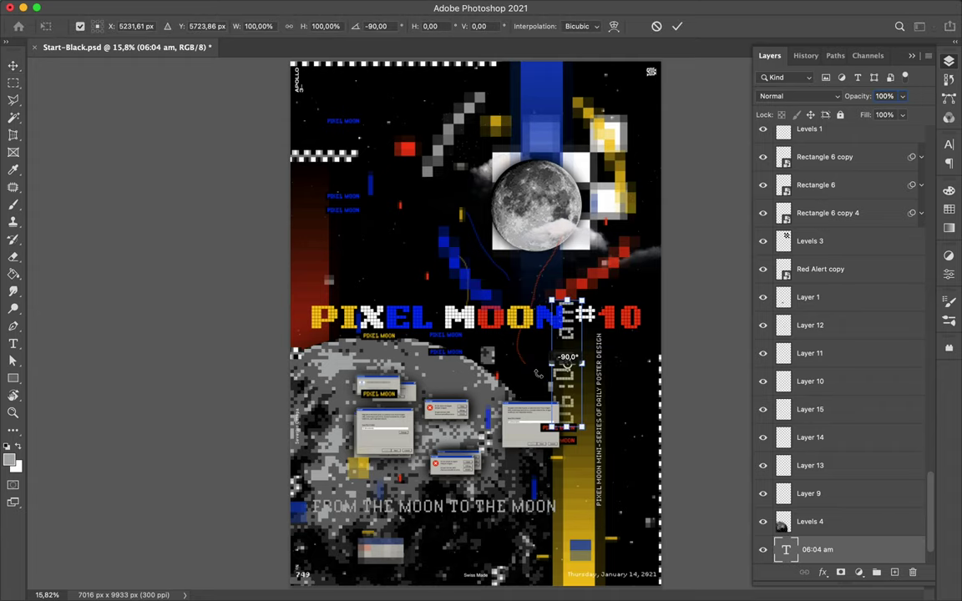
pyautogui.press('Return')
pyautogui.moveTo(544, 455)
pyautogui.mouseDown()
pyautogui.moveTo(609, 491)
pyautogui.moveTo(651, 455)
pyautogui.mouseUp()
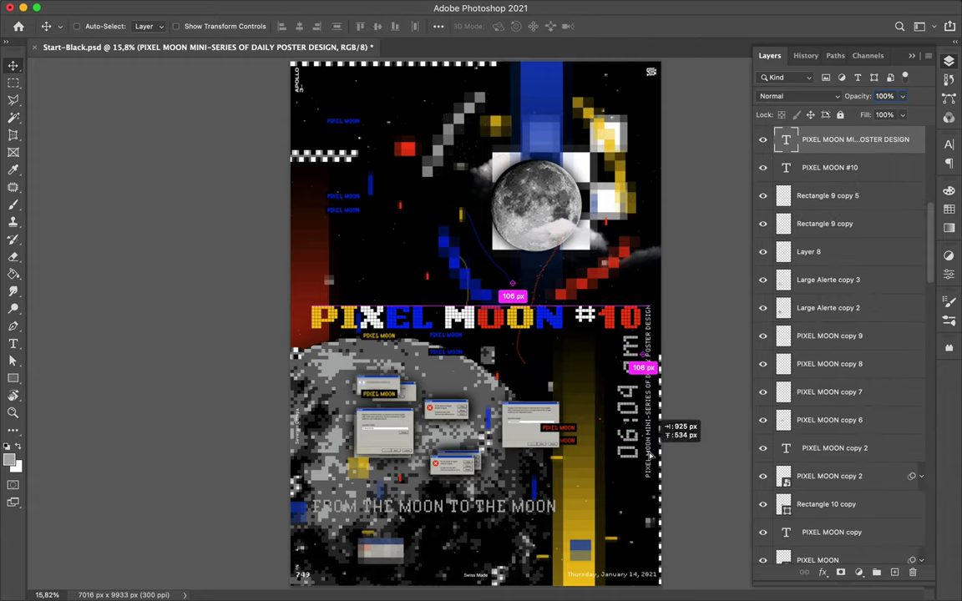
pyautogui.keyDown('ctrl'); pyautogui.click(434, 506); pyautogui.keyUp('ctrl')
# Step: Rotate FROM THE MOON TO THE MOON -90°, scale it to 93.29% and align it beside 06:04 am
pyautogui.hotkey('ctrl', 't')
pyautogui.moveTo(558, 494); pyautogui.dragTo(417, 417)
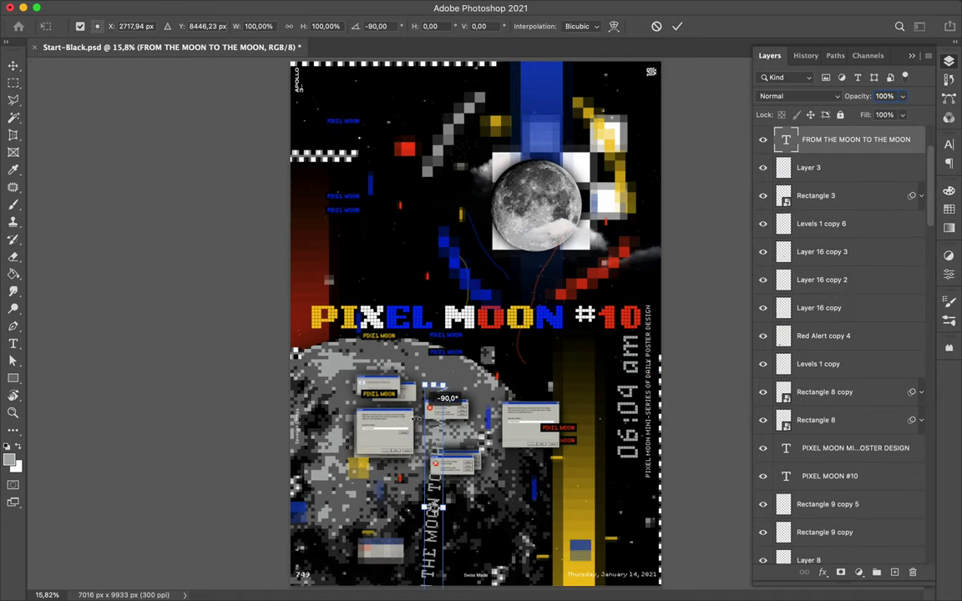
pyautogui.moveTo(435, 506); pyautogui.dragTo(609, 455)
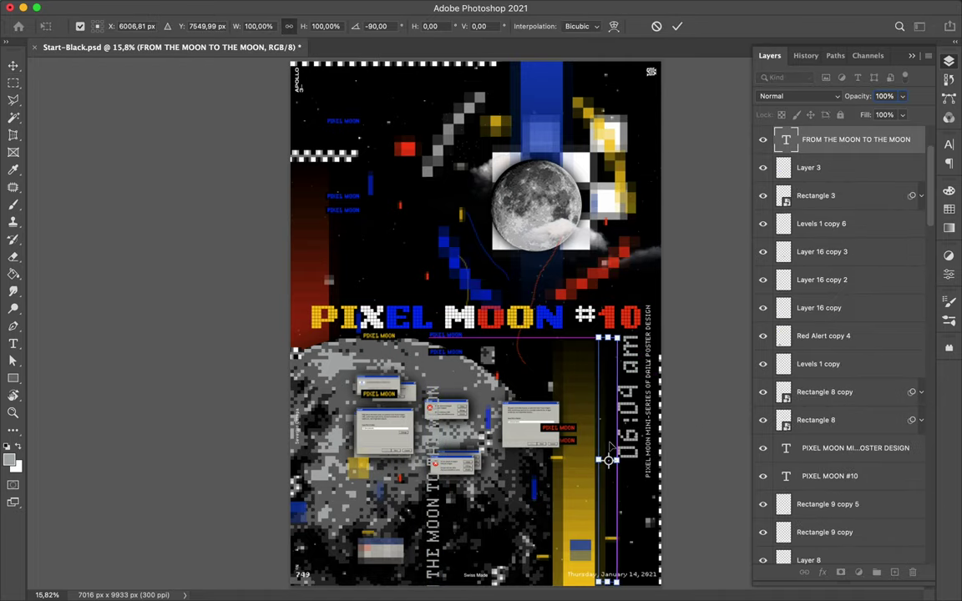
pyautogui.moveTo(606, 582); pyautogui.dragTo(607, 565)
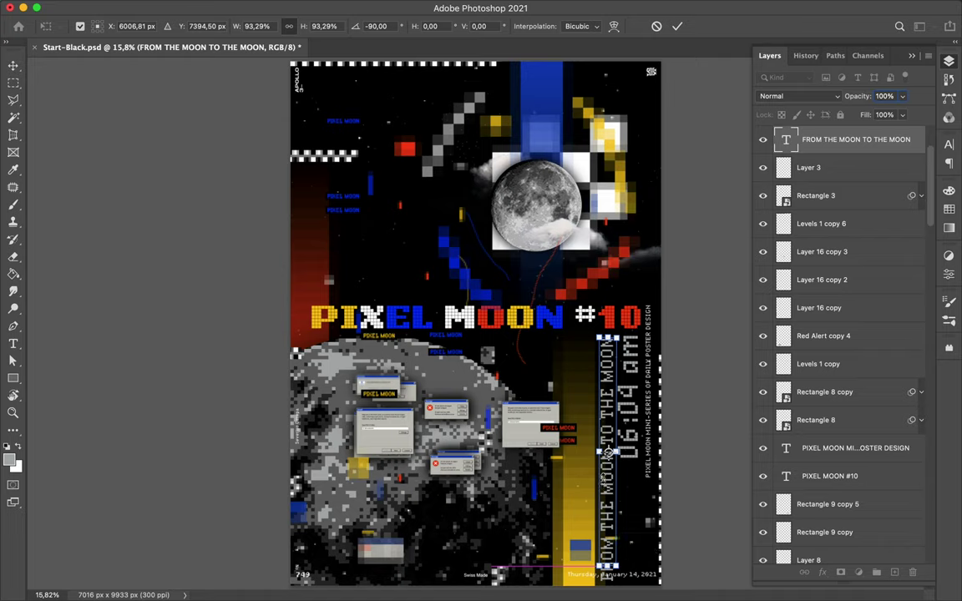
pyautogui.press('Return')
pyautogui.moveTo(615, 488); pyautogui.dragTo(609, 481)
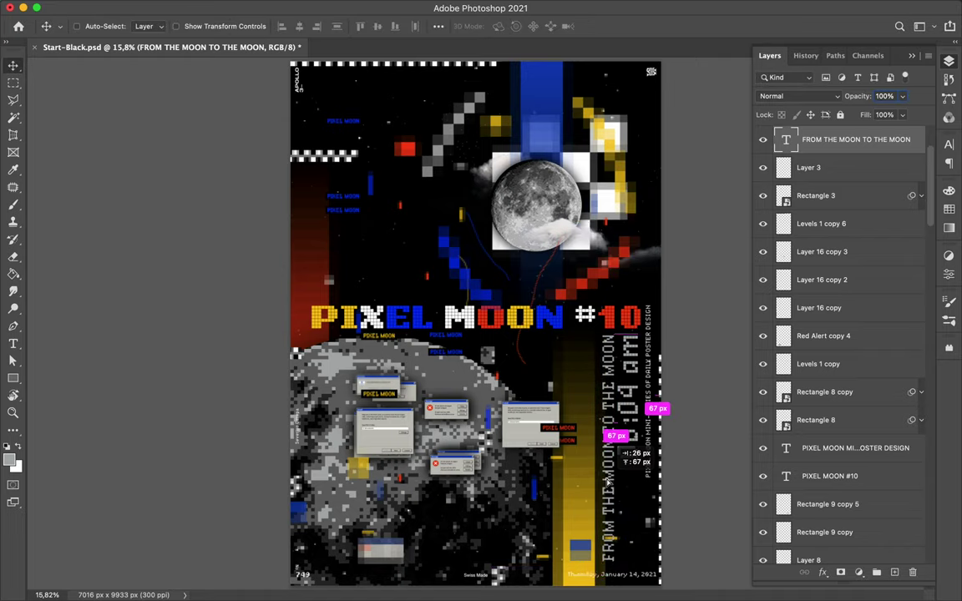
pyautogui.keyDown('super'); pyautogui.click(643, 461); pyautogui.keyUp('super')
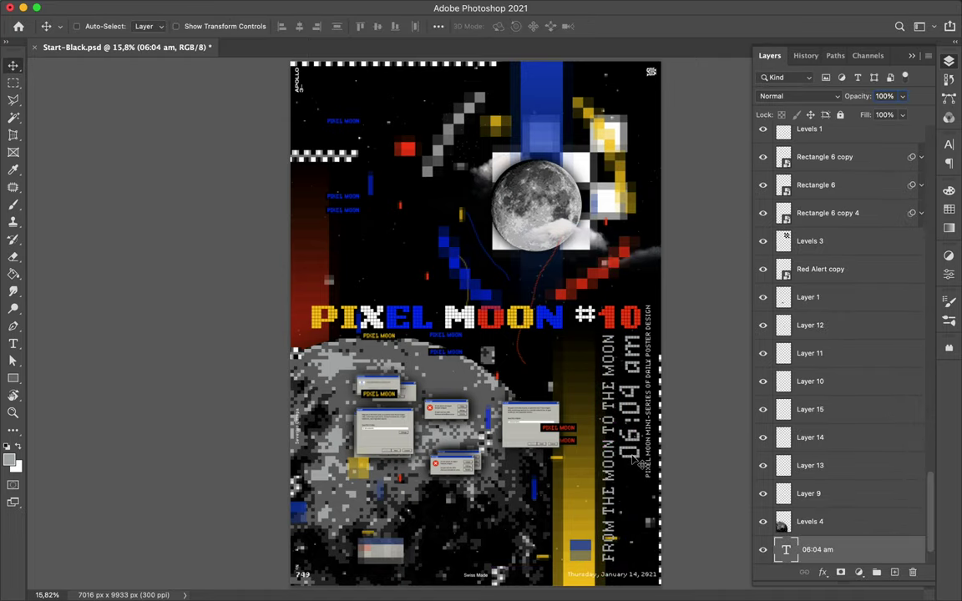
# Step: Rotate FROM THE MOON TO THE MOON back to horizontal and centre it above PIXEL MOON #10
pyautogui.keyDown('super'); pyautogui.click(605, 317); pyautogui.keyUp('super')
pyautogui.click(438, 26)
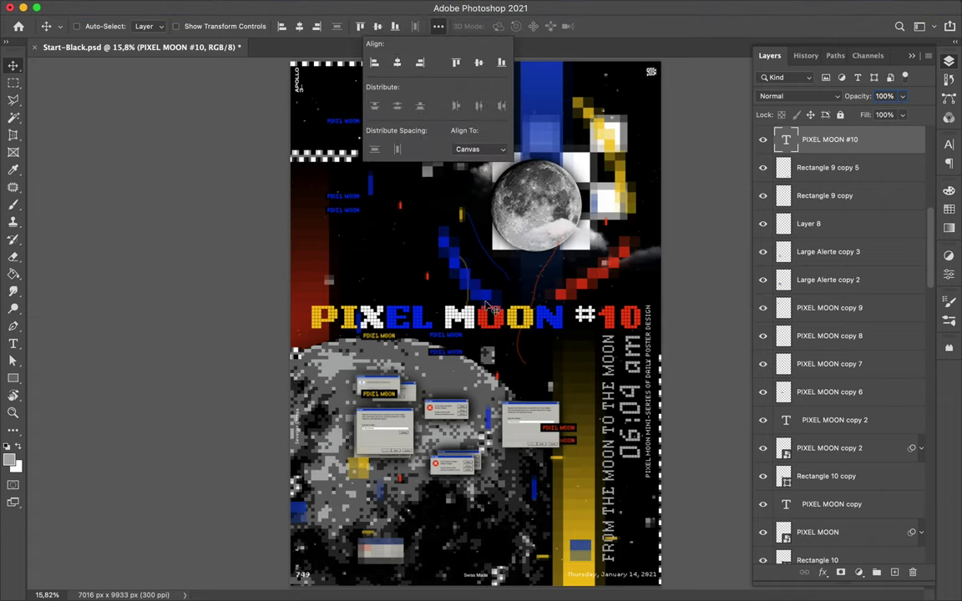
pyautogui.click(402, 70)
pyautogui.keyDown('super'); pyautogui.click(640, 449); pyautogui.keyUp('super')
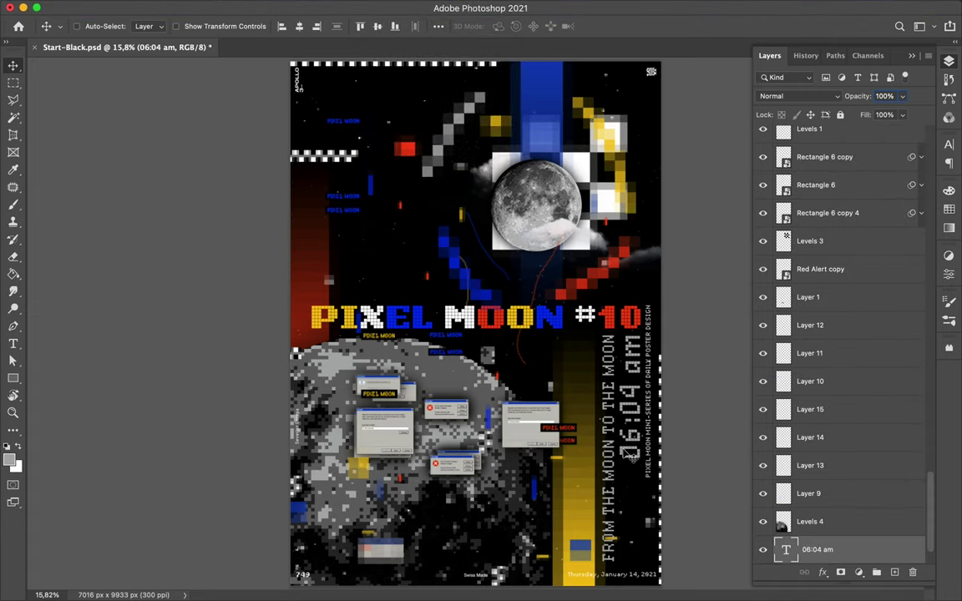
pyautogui.moveTo(609, 417); pyautogui.dragTo(380, 280)
pyautogui.hotkey('ctrl', 't')
pyautogui.moveTo(350, 175)
pyautogui.mouseDown()
pyautogui.moveTo(571, 311)
pyautogui.moveTo(572, 291)
pyautogui.mouseUp()
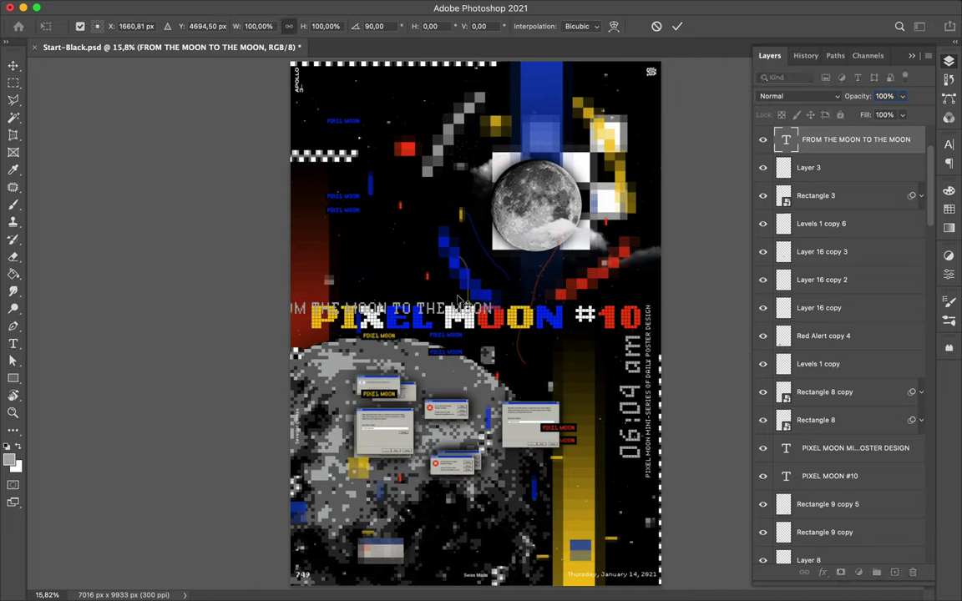
pyautogui.press('Return')
pyautogui.moveTo(459, 302); pyautogui.dragTo(499, 304)
# Step: Slide the top checkered strip right and move two alert windows higher
pyautogui.keyDown('ctrl'); pyautogui.click(331, 164); pyautogui.keyUp('ctrl')
pyautogui.moveTo(376, 76); pyautogui.dragTo(538, 77)
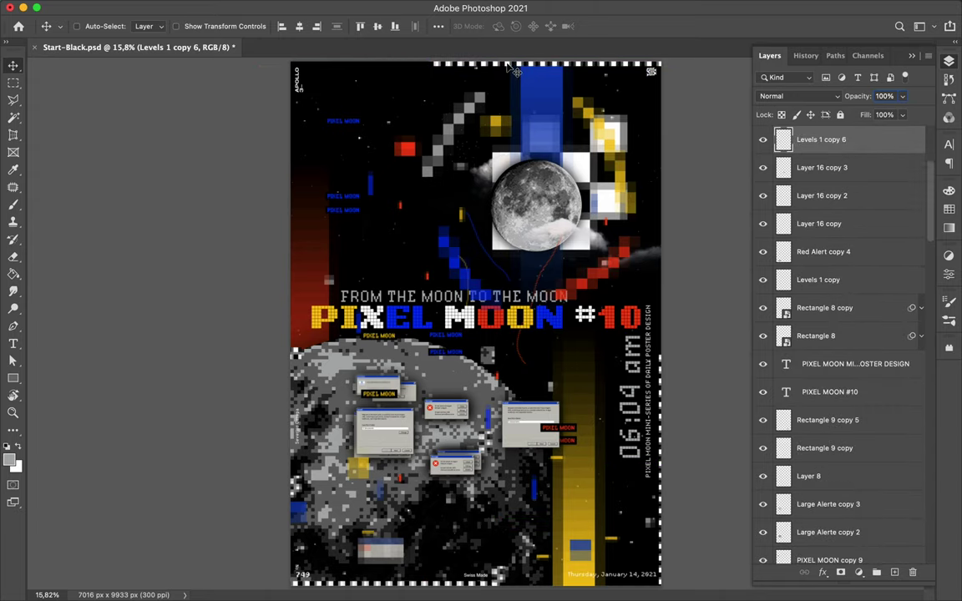
pyautogui.moveTo(399, 429)
pyautogui.mouseDown()
pyautogui.moveTo(423, 278)
pyautogui.moveTo(402, 226)
pyautogui.mouseUp()
pyautogui.moveTo(442, 461); pyautogui.dragTo(593, 374)
# Step: Reposition the alert windows near the moon, a thin line and a small pixel fragment
pyautogui.click(356, 501)
pyautogui.click(398, 390)
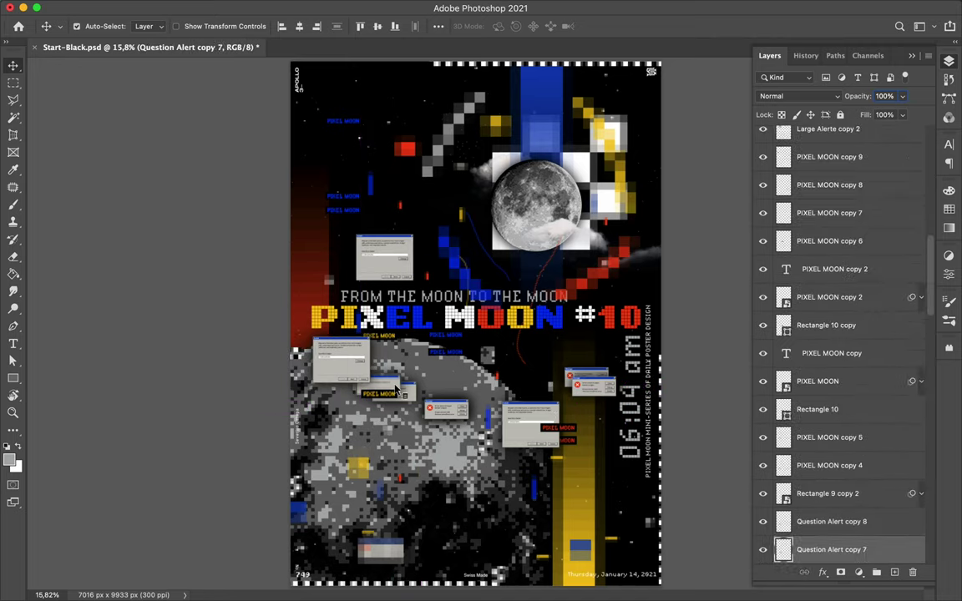
pyautogui.moveTo(398, 390); pyautogui.dragTo(389, 420)
pyautogui.moveTo(446, 409); pyautogui.dragTo(409, 509)
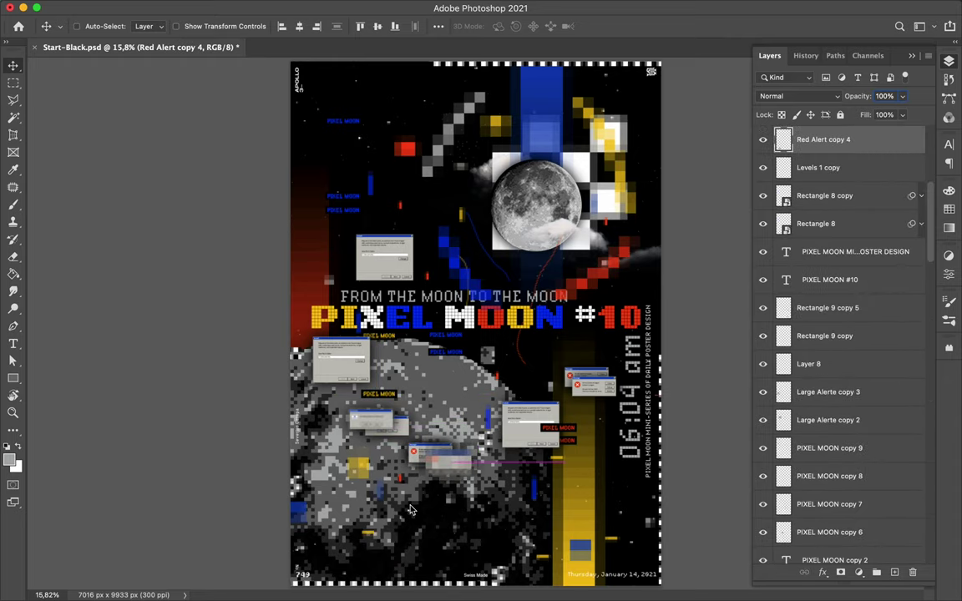
pyautogui.moveTo(542, 461); pyautogui.dragTo(544, 503)
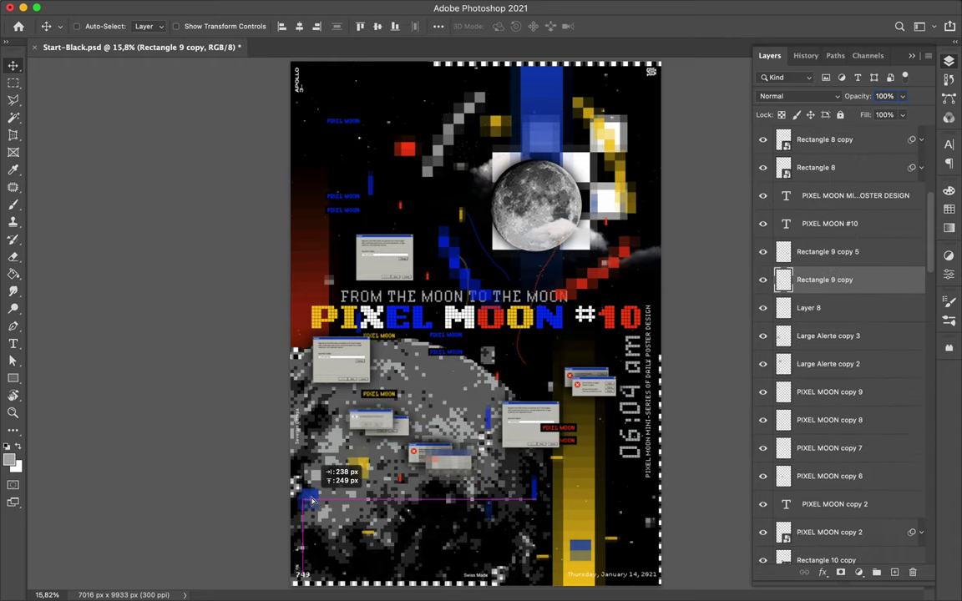
pyautogui.moveTo(651, 250); pyautogui.dragTo(522, 373)
# Step: Duplicate a pixel fragment and rectangle elements to new spots and raise the copies in the layer stack
pyautogui.moveTo(392, 96)
pyautogui.mouseDown()
pyautogui.moveTo(336, 73)
pyautogui.moveTo(584, 194)
pyautogui.mouseUp()
pyautogui.moveTo(822, 550)
pyautogui.mouseDown()
pyautogui.moveTo(798, 119)
pyautogui.moveTo(795, 154)
pyautogui.mouseUp()
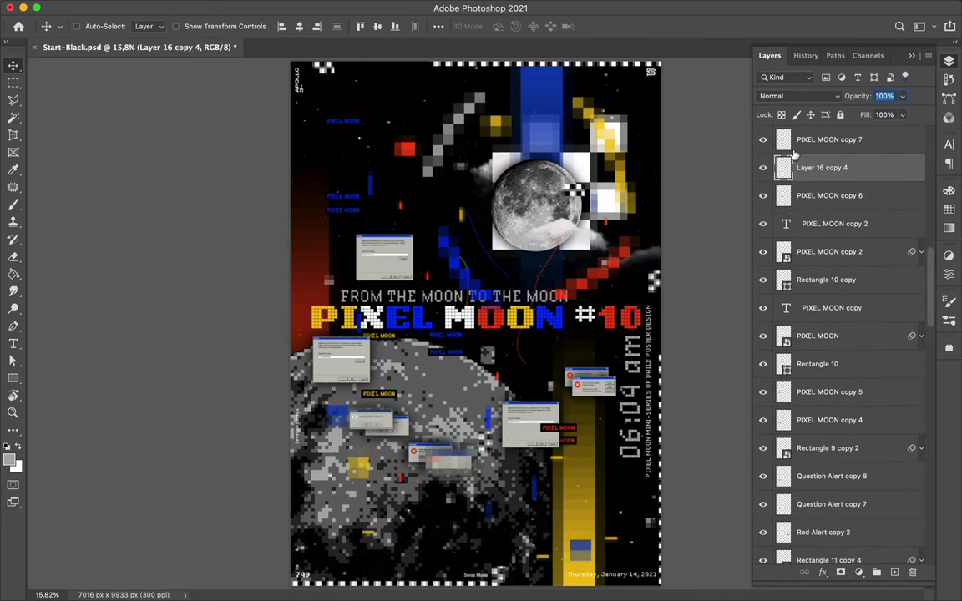
pyautogui.keyDown('ctrl'); pyautogui.click(463, 221); pyautogui.keyUp('ctrl')
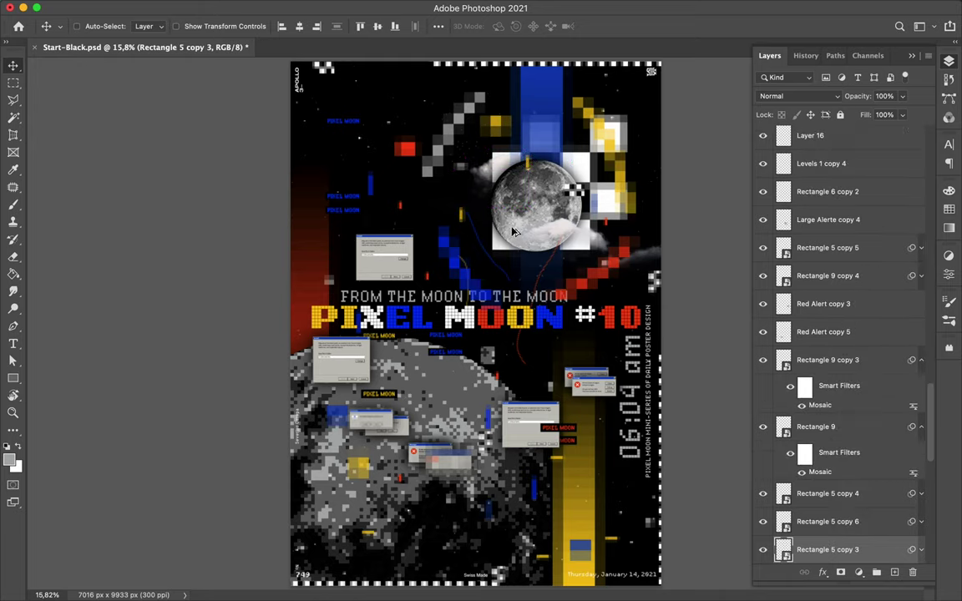
pyautogui.moveTo(612, 229); pyautogui.dragTo(604, 219)
pyautogui.moveTo(827, 550); pyautogui.dragTo(827, 161)
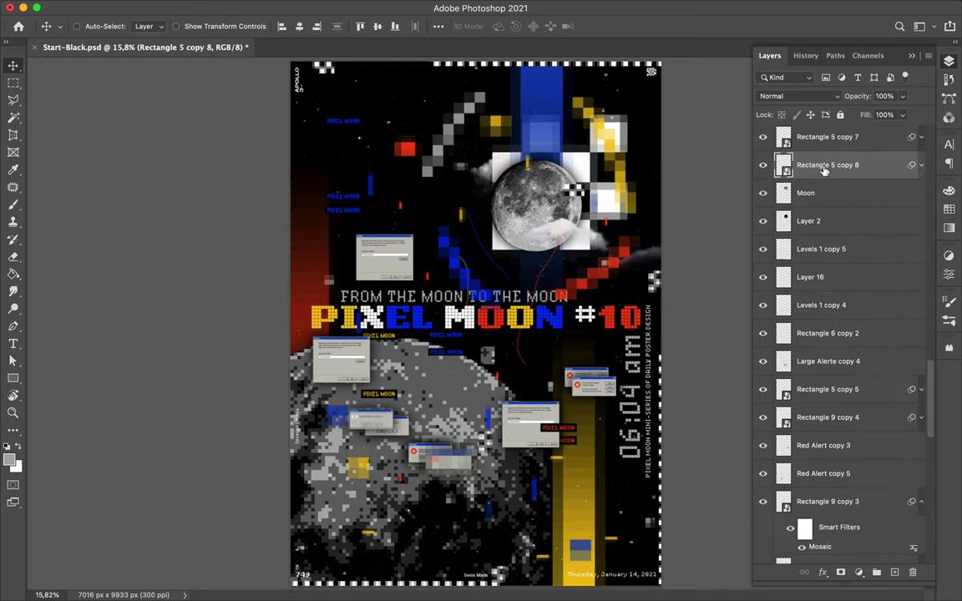
pyautogui.moveTo(543, 238); pyautogui.dragTo(549, 248)
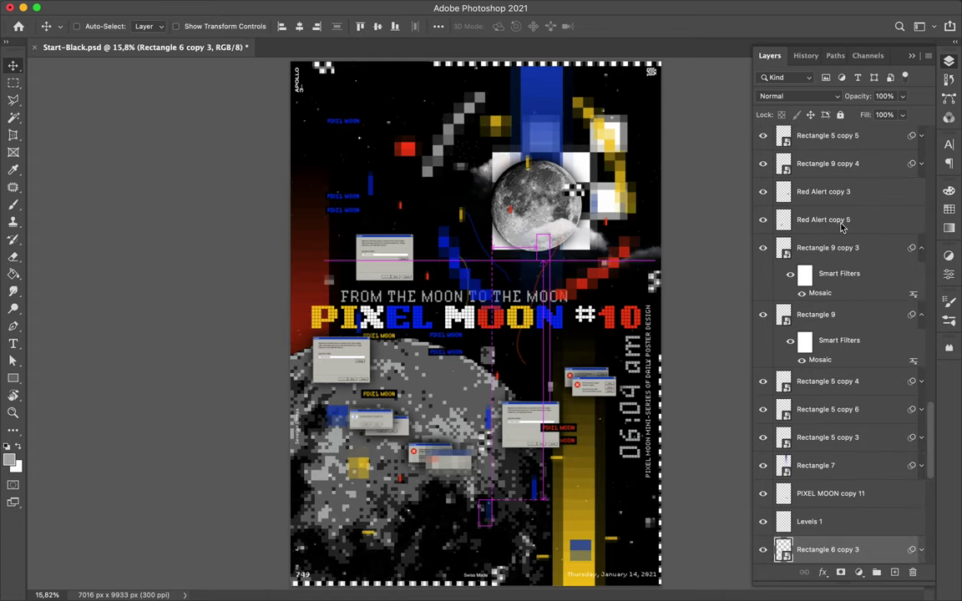
pyautogui.moveTo(840, 241)
pyautogui.mouseDown()
pyautogui.moveTo(827, 266)
pyautogui.moveTo(826, 150)
pyautogui.mouseUp()
# Step: Add a rotated blue bar copy along the bottom and a flipped red strip copy on the right edge
pyautogui.hotkey('ctrl', 'j')
pyautogui.hotkey('ctrl', 't')
pyautogui.moveTo(227, 534)
pyautogui.mouseDown()
pyautogui.moveTo(229, 497)
pyautogui.moveTo(305, 515)
pyautogui.moveTo(355, 572)
pyautogui.mouseUp()
pyautogui.press('Return')
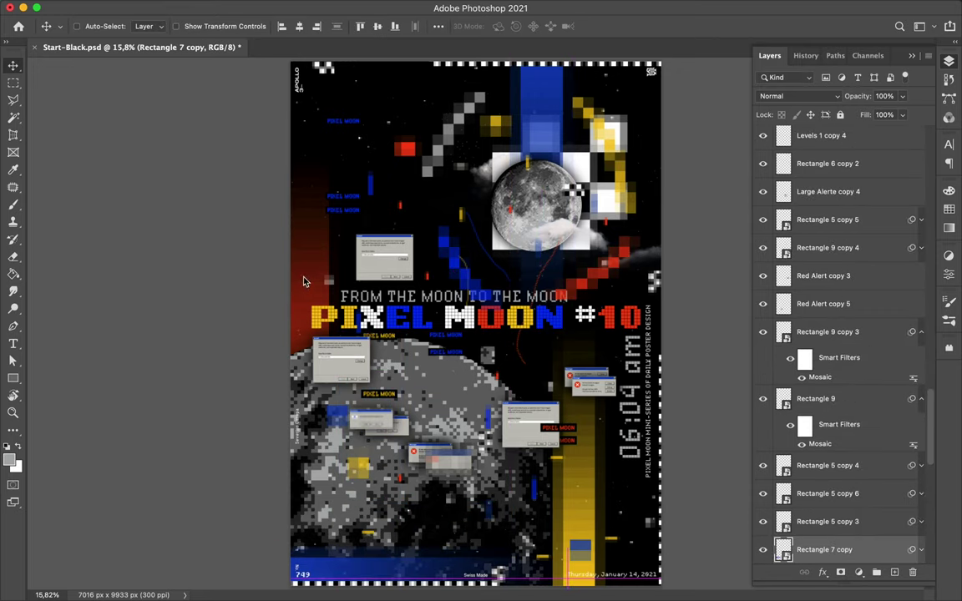
pyautogui.moveTo(306, 284)
pyautogui.mouseDown()
pyautogui.moveTo(610, 279)
pyautogui.moveTo(681, 204)
pyautogui.mouseUp()
pyautogui.hotkey('ctrl', 't')
pyautogui.press('Return')
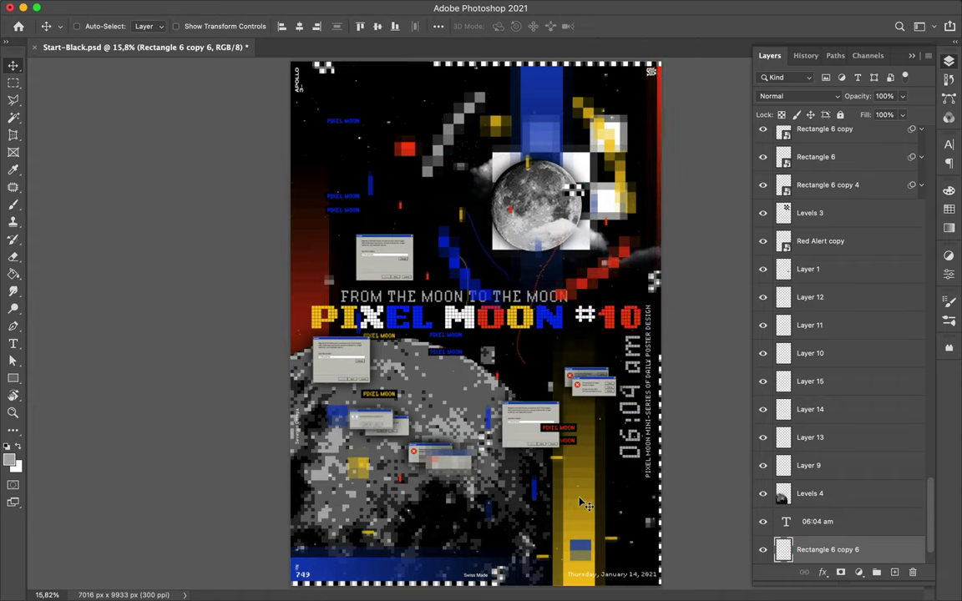
# Step: Copy the yellow strip, turn it horizontal across the top edge, and save the poster
pyautogui.moveTo(582, 503); pyautogui.dragTo(328, 252)
pyautogui.hotkey('ctrl', 't')
pyautogui.moveTo(361, 75); pyautogui.dragTo(378, 200)
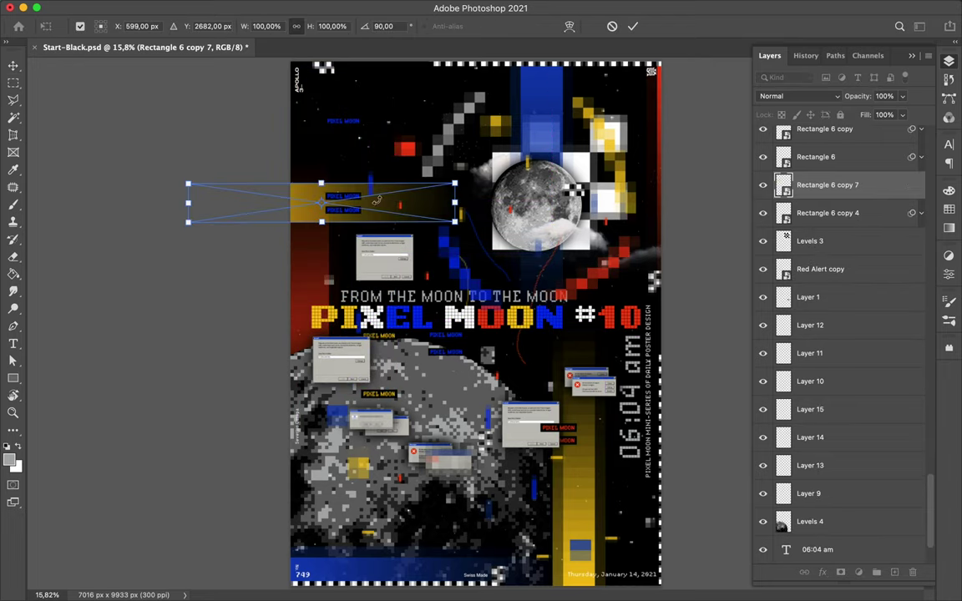
pyautogui.press('Return')
pyautogui.moveTo(459, 208); pyautogui.dragTo(465, 73)
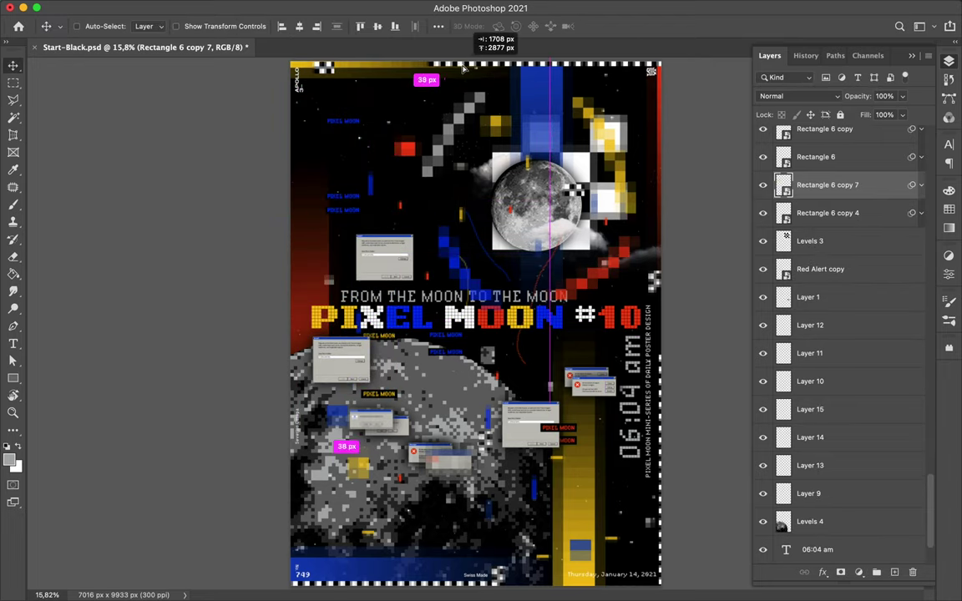
pyautogui.press('cmd+s')
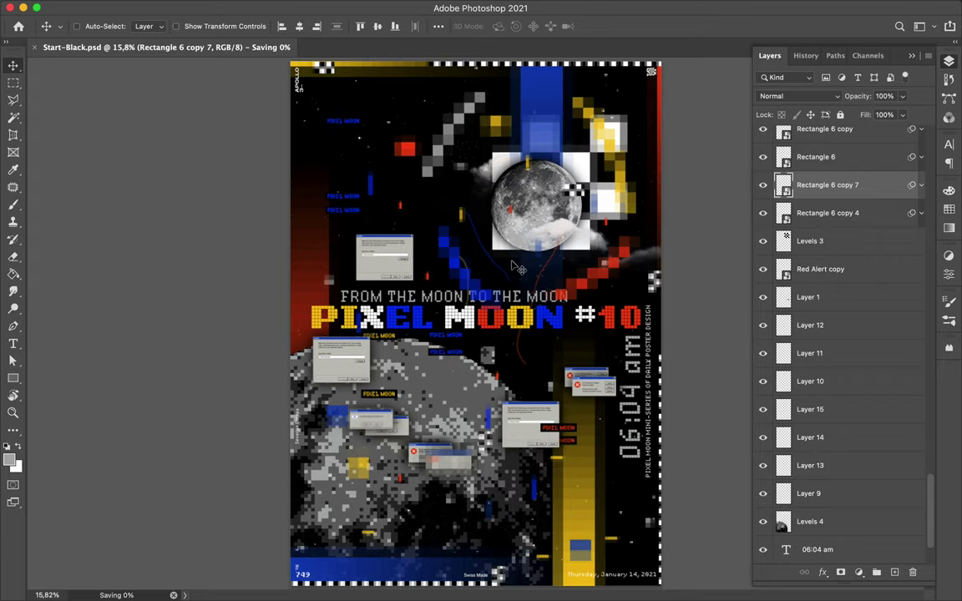